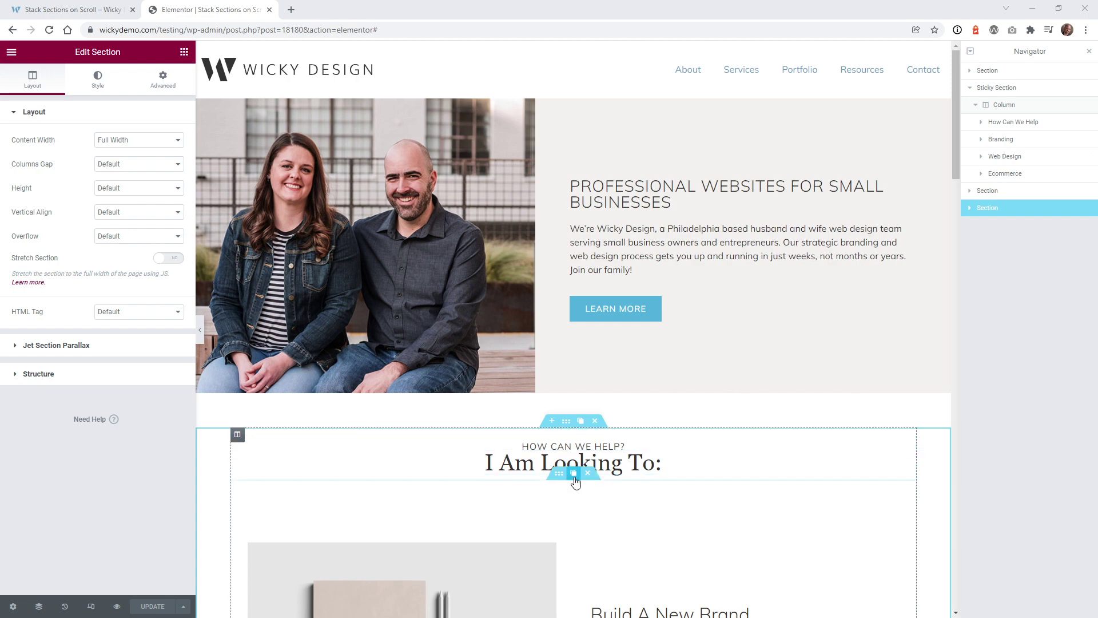
Select the hero section and the Sticky Section, and examine the stacking scroll effect on the published page.
left_click(999, 77)
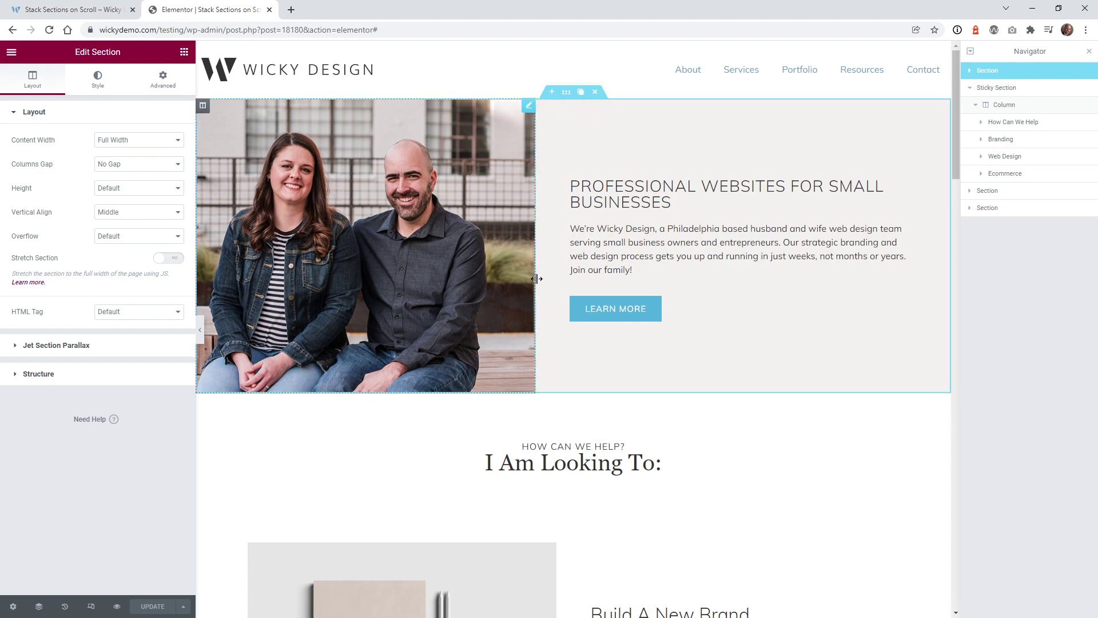
left_click(996, 88)
left_click(68, 9)
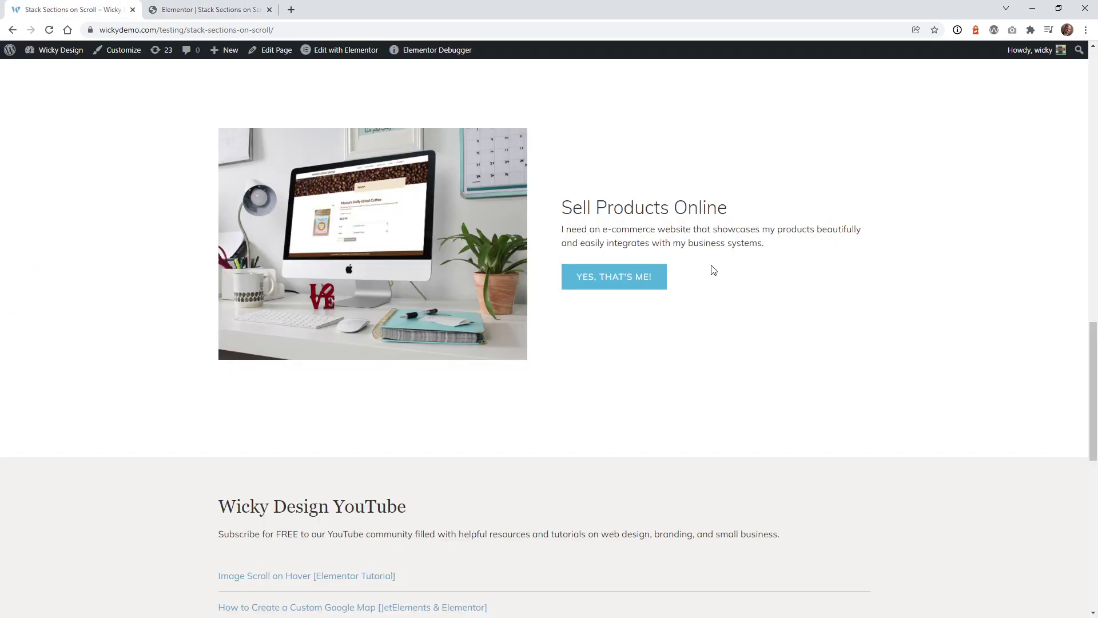
scroll(713, 267, "up", 5)
scroll(712, 267, "up", 3)
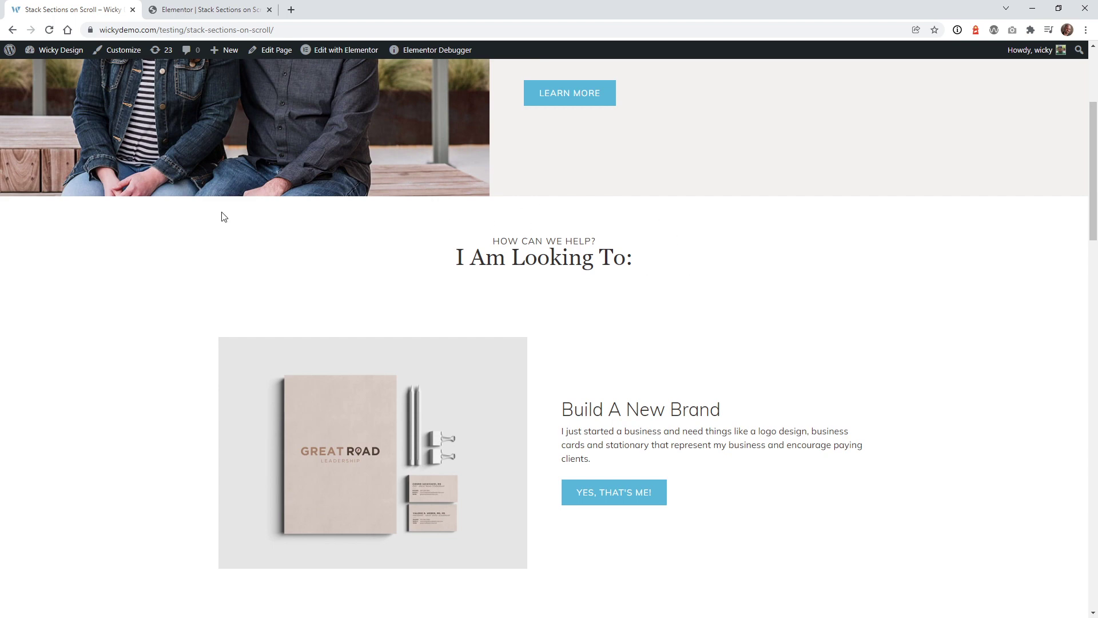
scroll(151, 236, "down", 10)
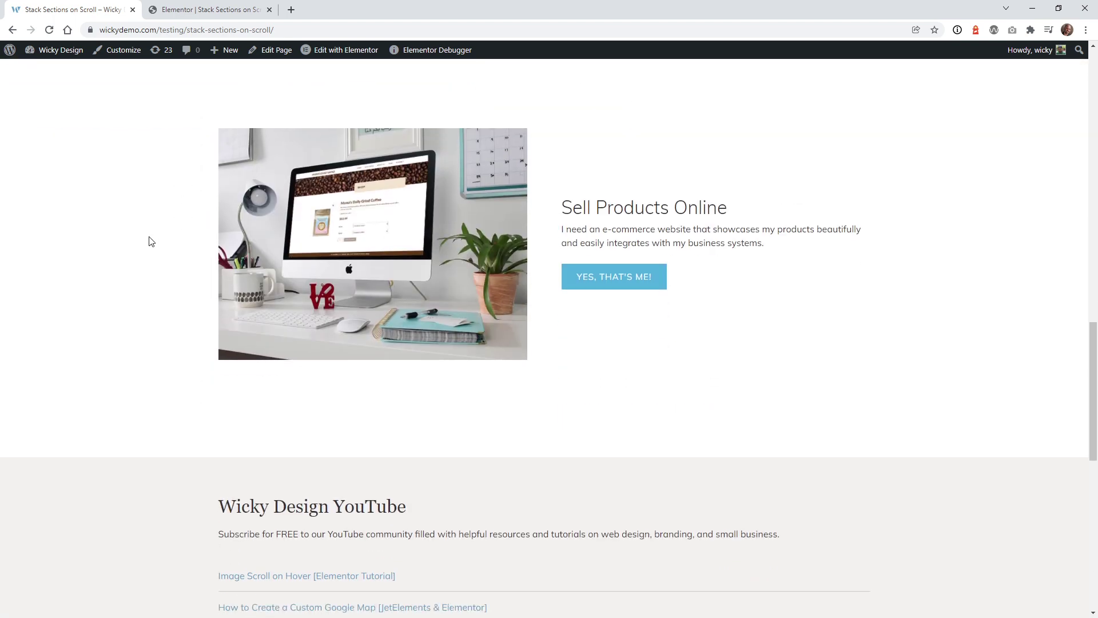
Return to the Elementor editor and inspect the Sticky Section's column and its How Can We Help, Branding, Web Design and Ecommerce inner sections.
left_click(219, 14)
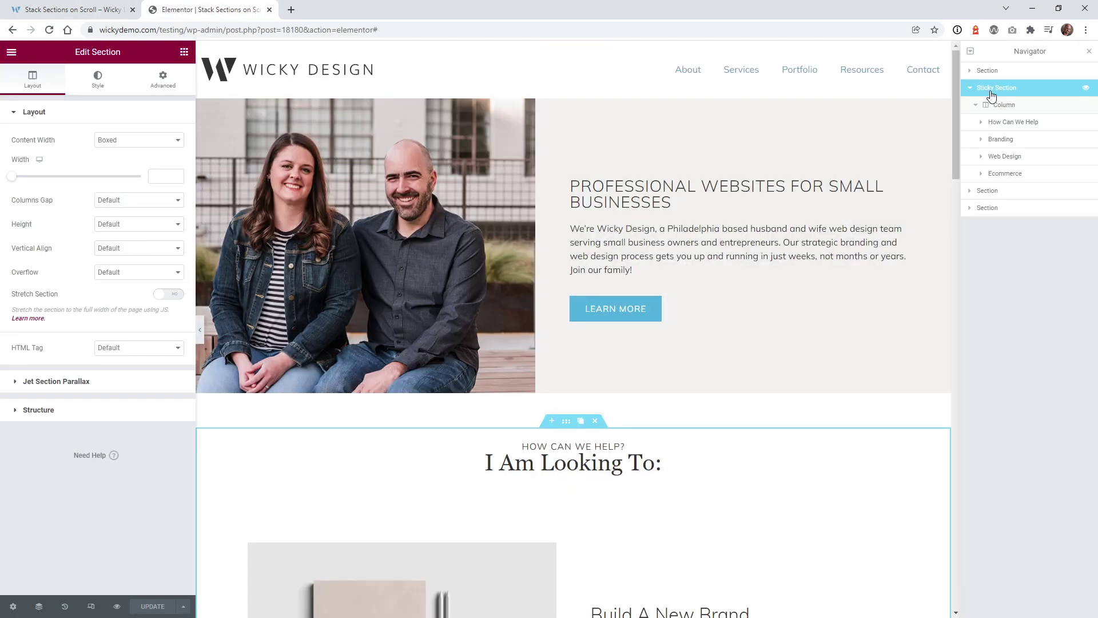
mouse_move(958, 95)
left_mouse_down()
mouse_move(963, 375)
mouse_move(959, 109)
left_mouse_up()
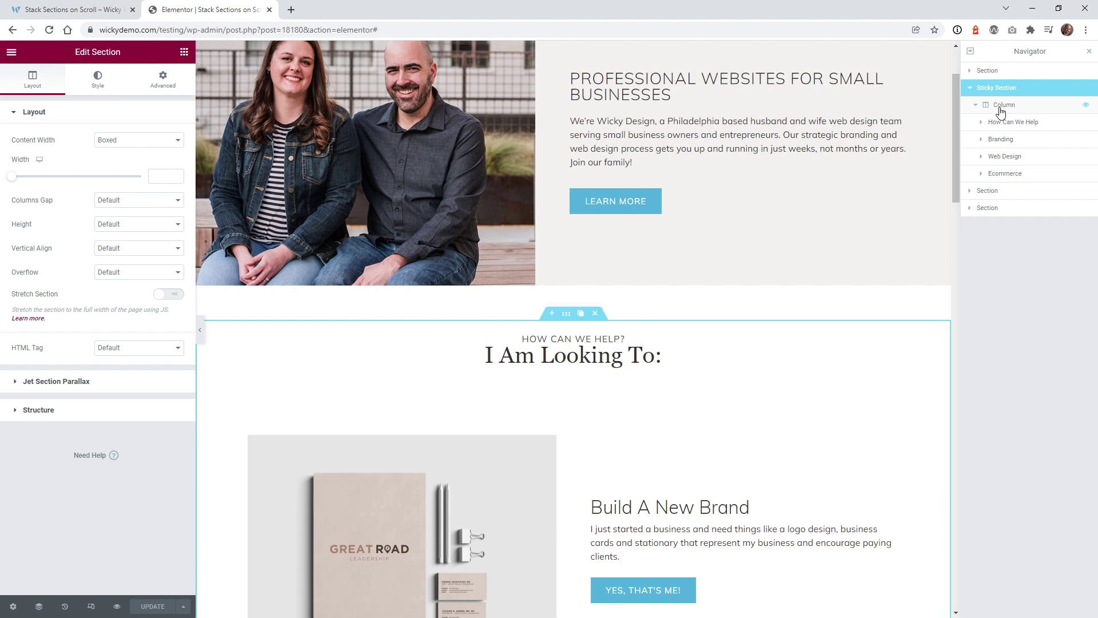
left_click(1000, 111)
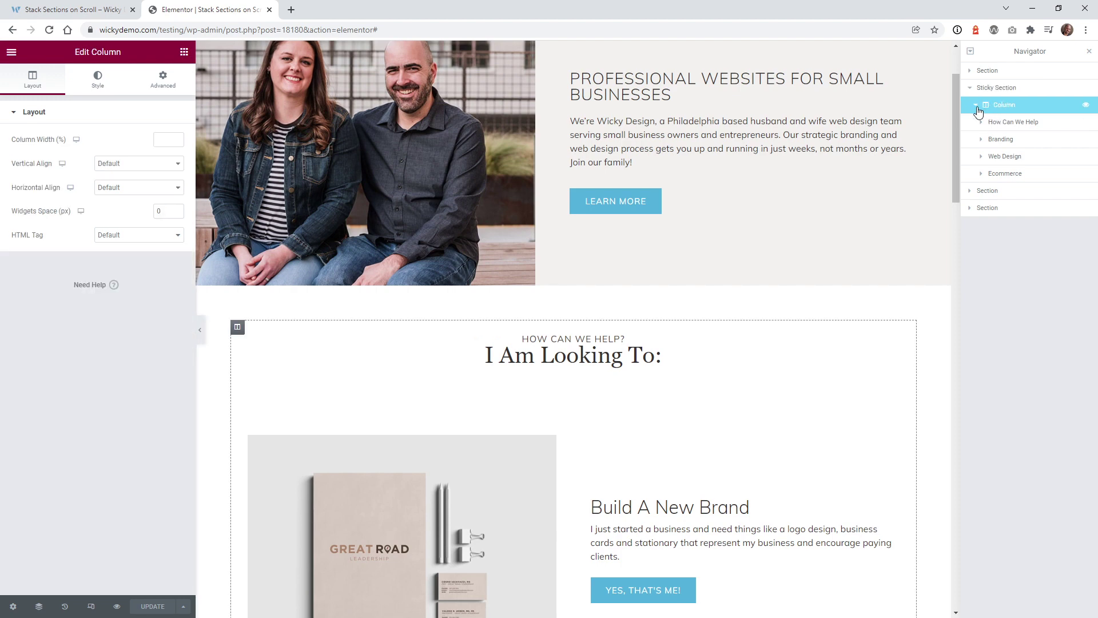
left_click(1005, 123)
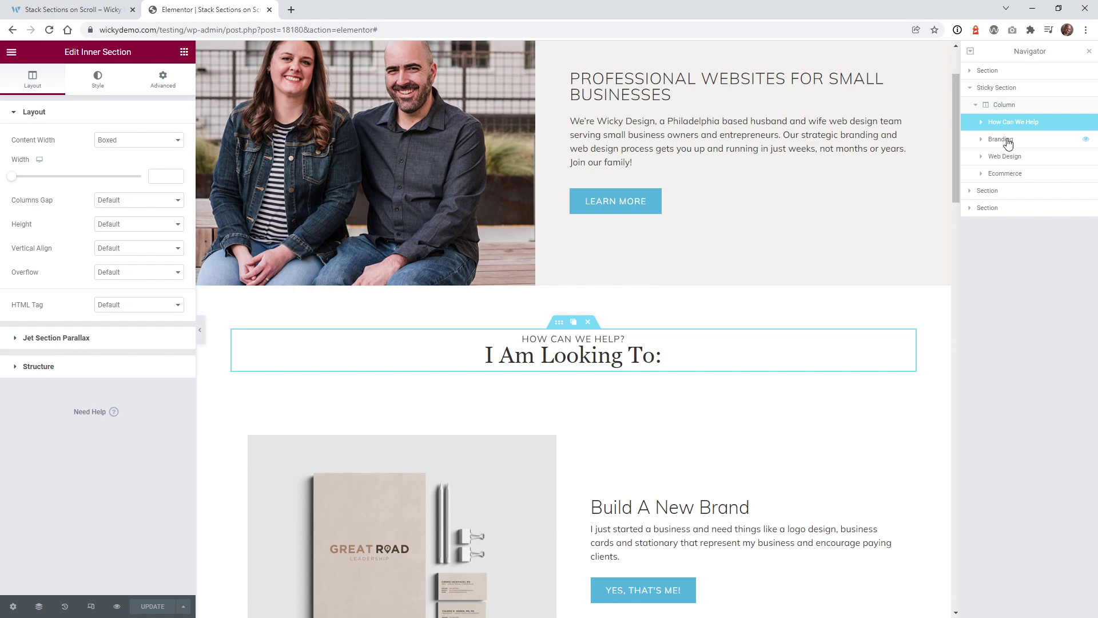
left_click(1003, 140)
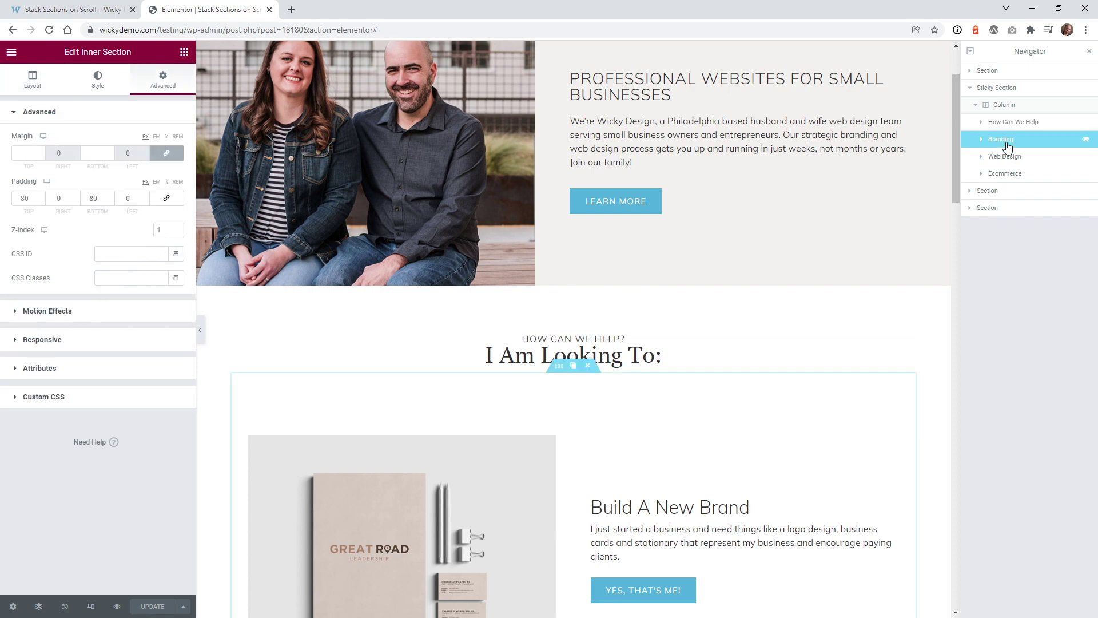
left_click_drag(955, 193, 958, 243)
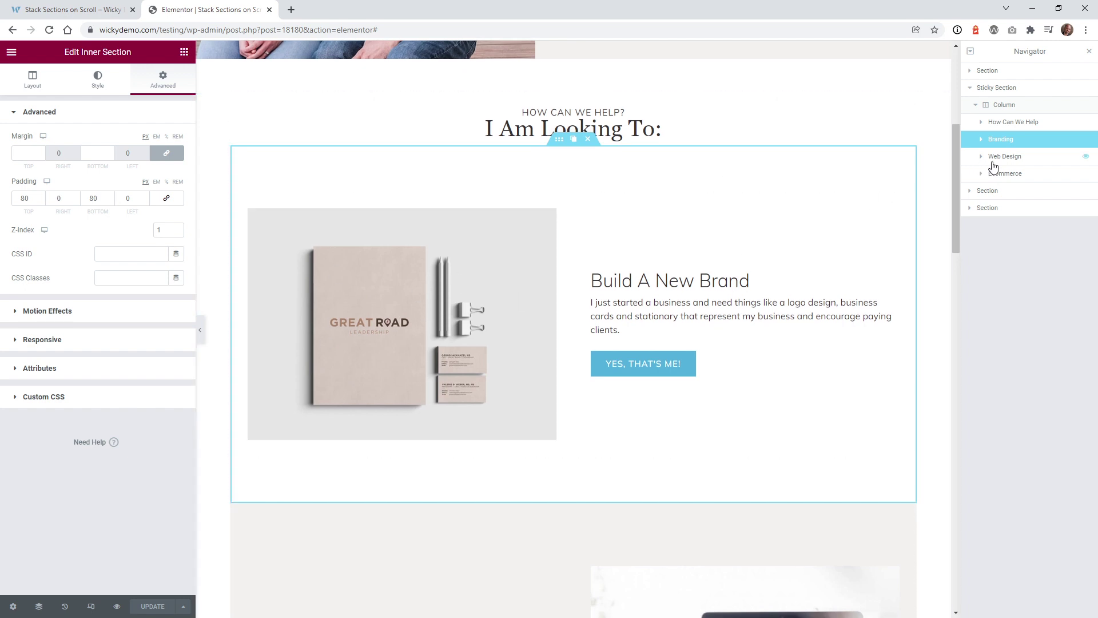
left_click(975, 157)
left_click_drag(956, 185, 965, 253)
left_click(1008, 174)
left_click_drag(958, 212, 960, 297)
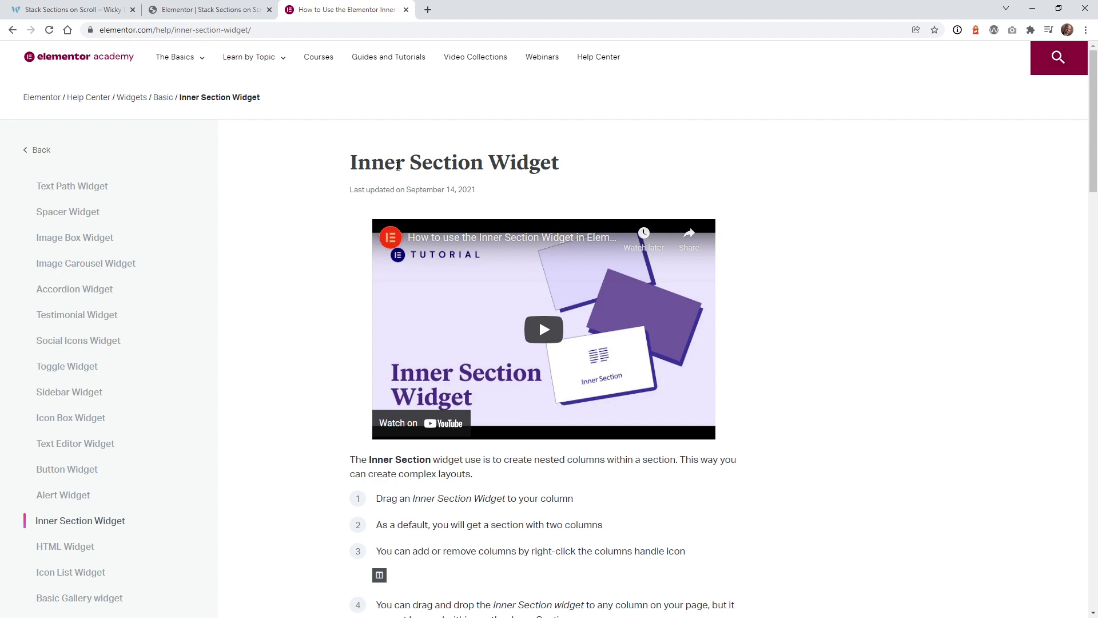
Read through the Inner Section Widget help article, and close it to return to the Elementor editor.
scroll(312, 206, "down", 4)
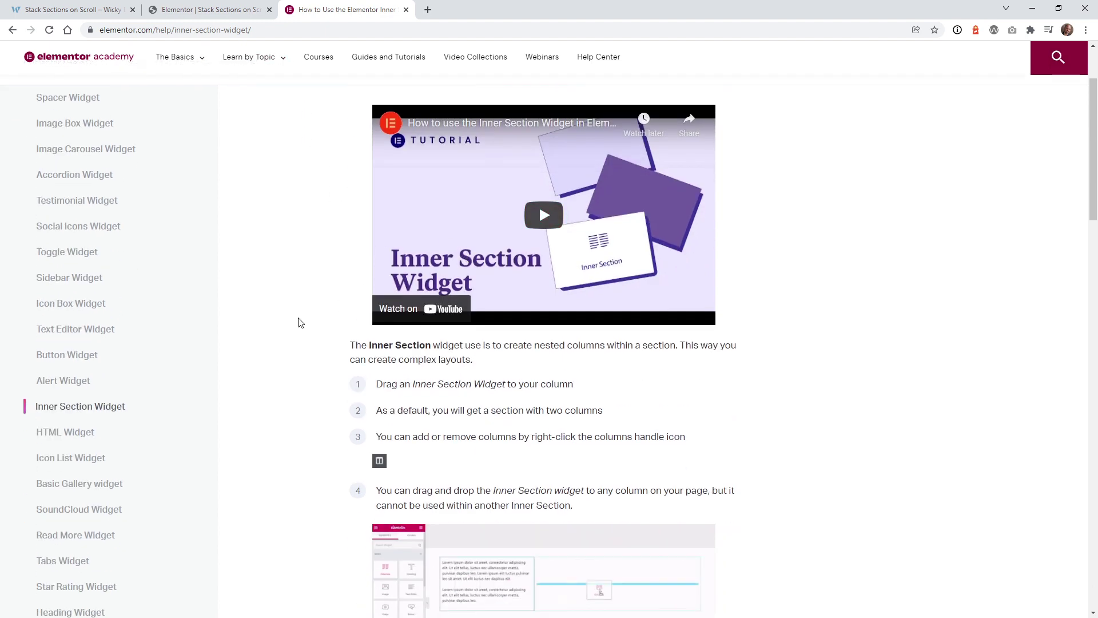
scroll(337, 308, "down", 4)
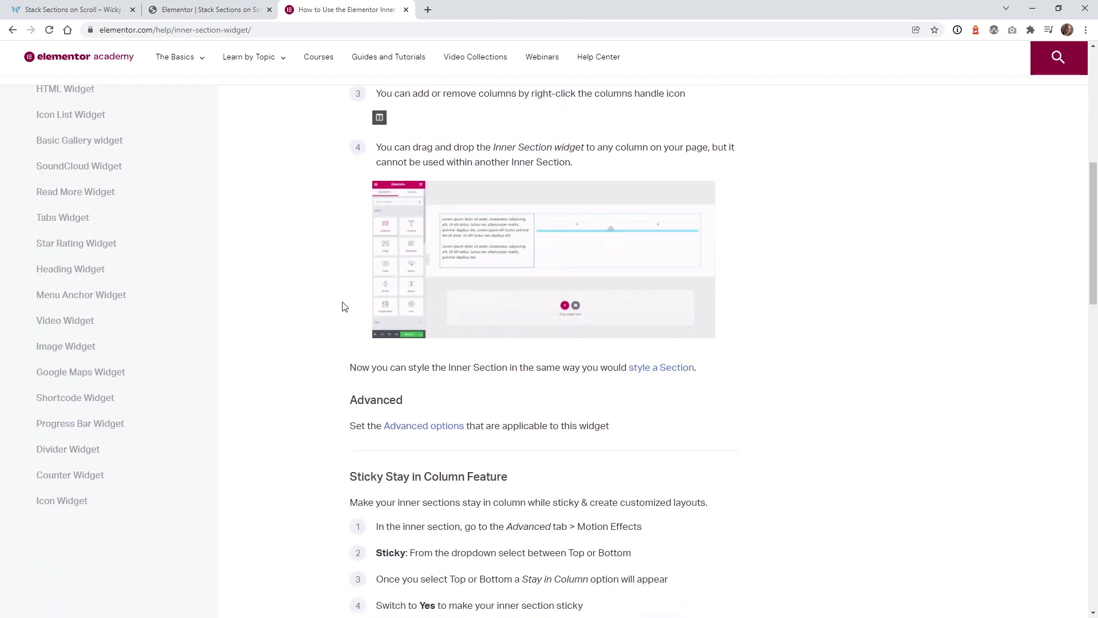
scroll(339, 317, "up", 1)
scroll(339, 319, "up", 7)
left_click(211, 9)
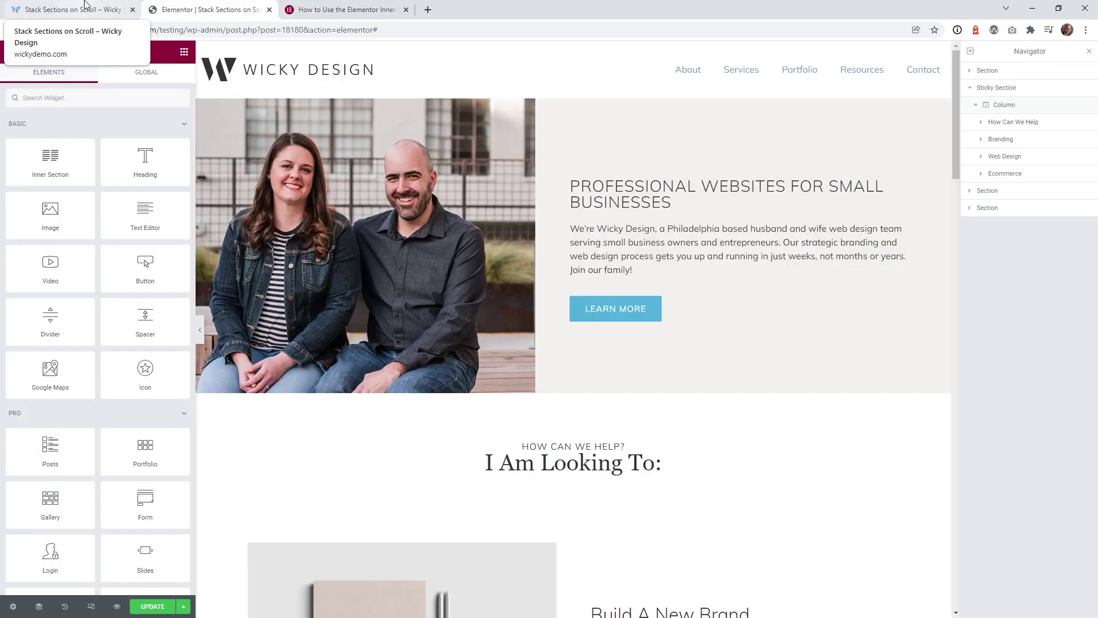
left_click(406, 10)
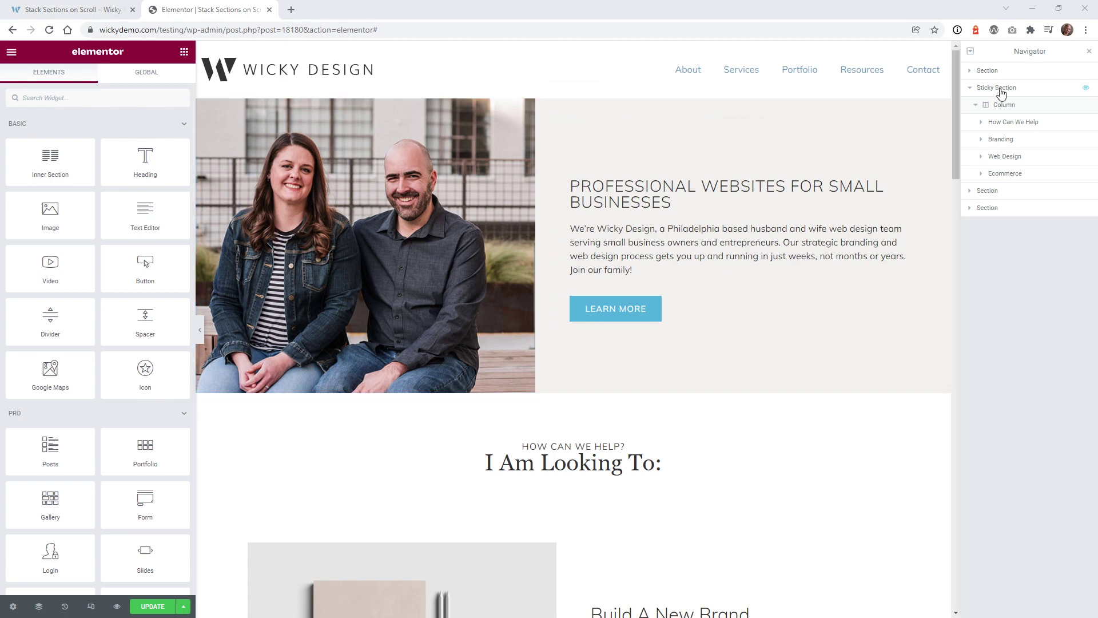
Examine the advanced spacing and Z-Index settings of the How Can We Help and Branding inner sections.
left_click(1021, 123)
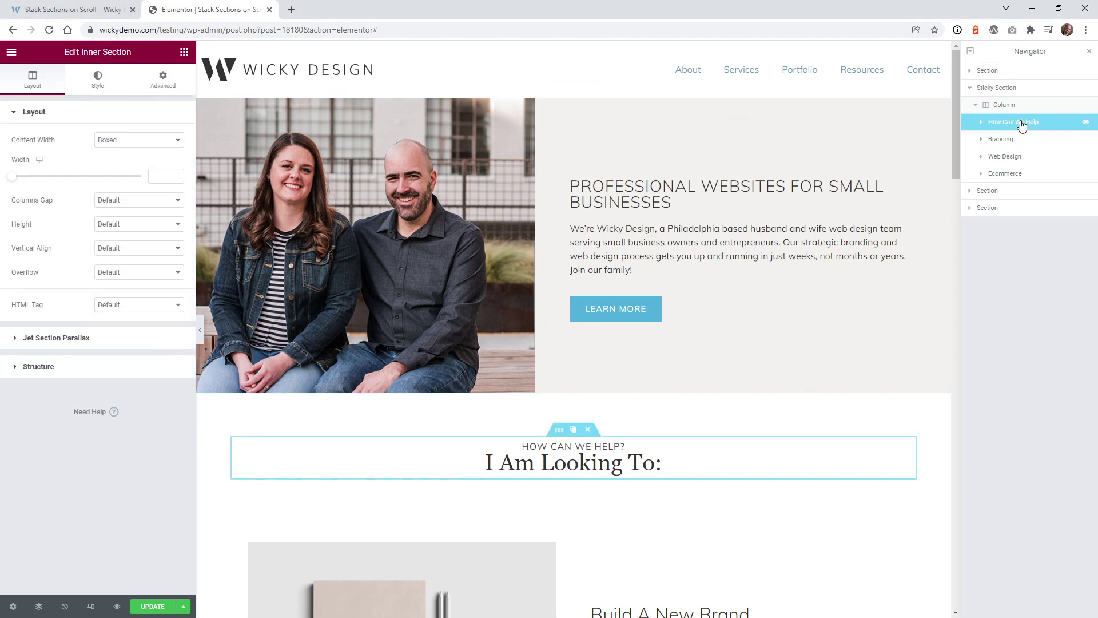
left_click_drag(959, 144, 962, 185)
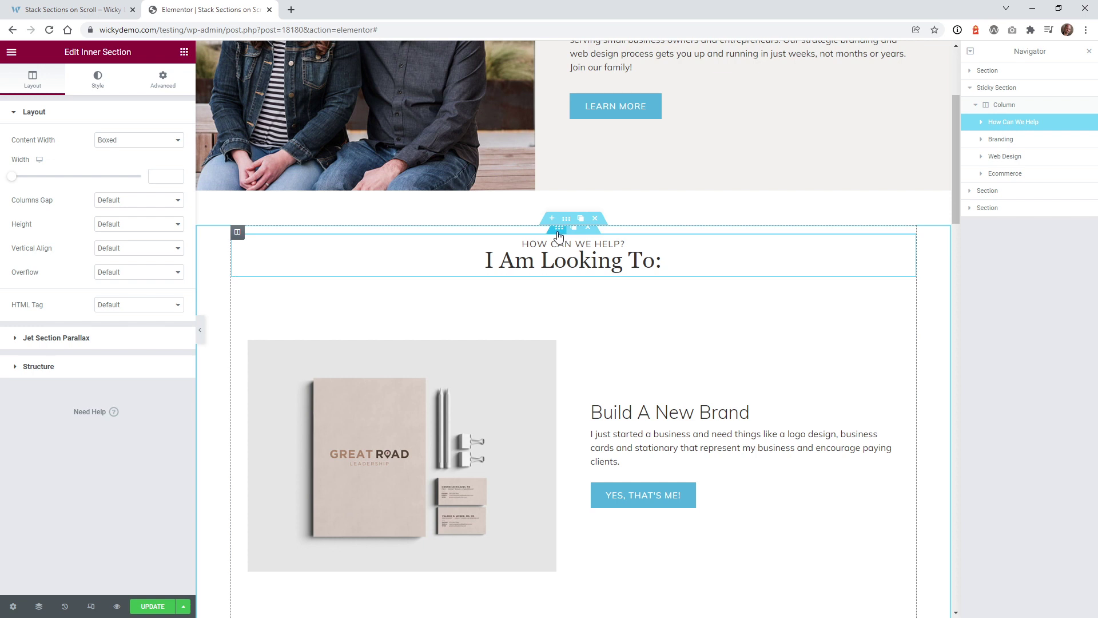
left_click(163, 80)
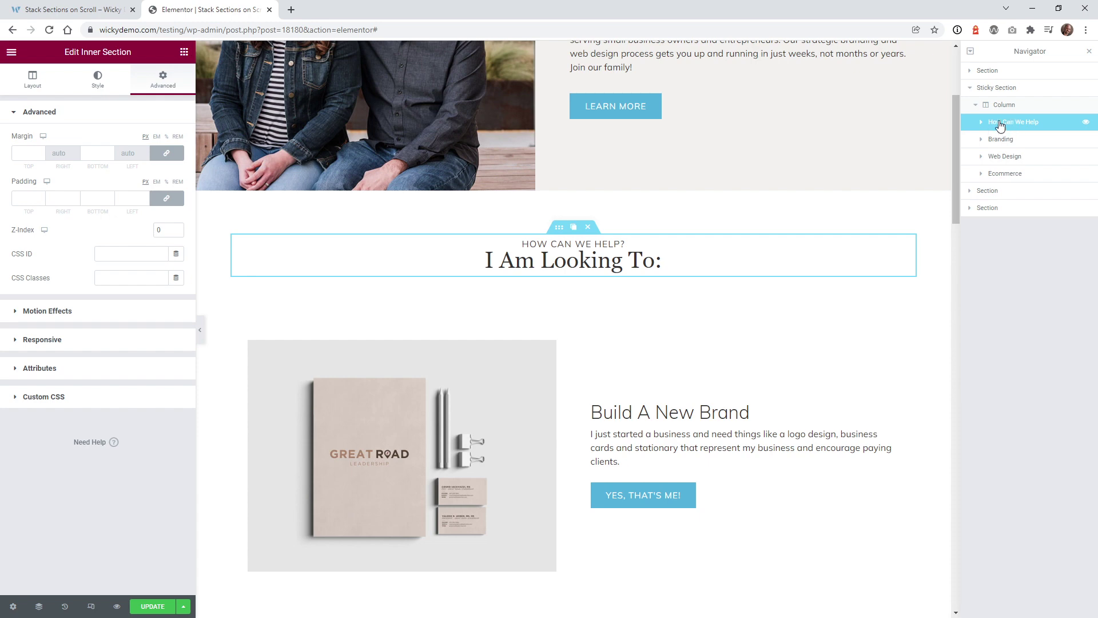
left_click(1005, 143)
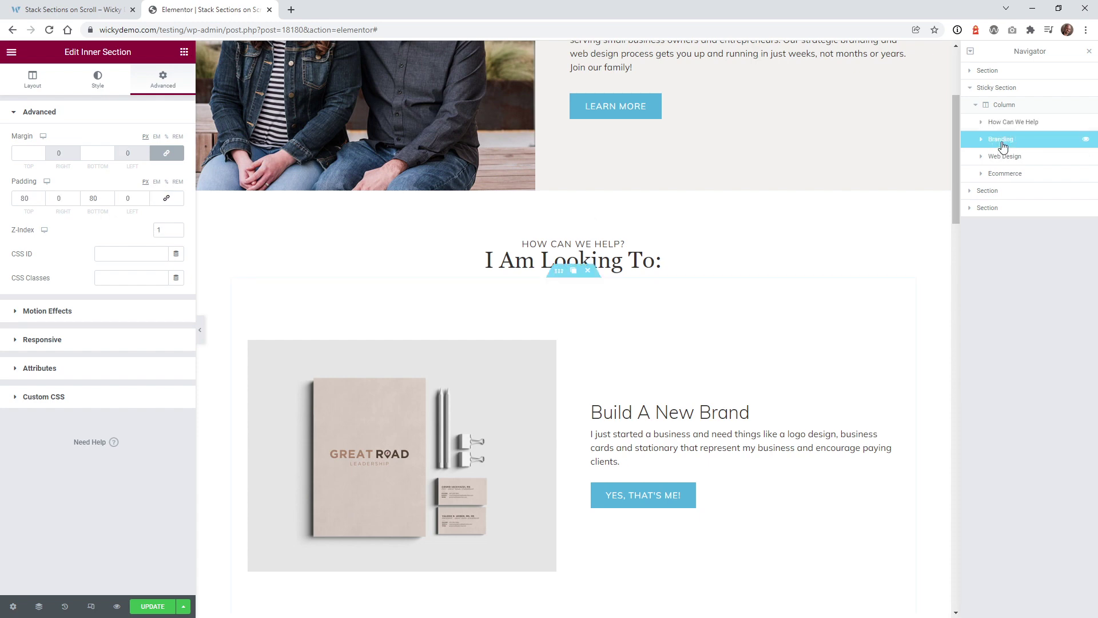
left_click(1004, 156)
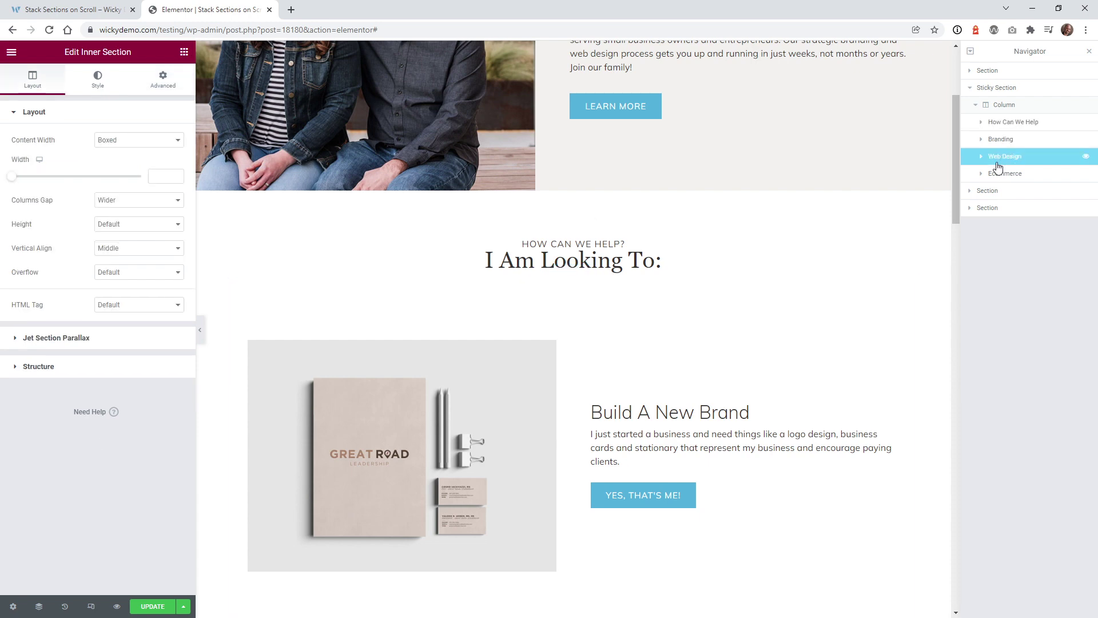
left_click(998, 174)
left_click(1005, 122)
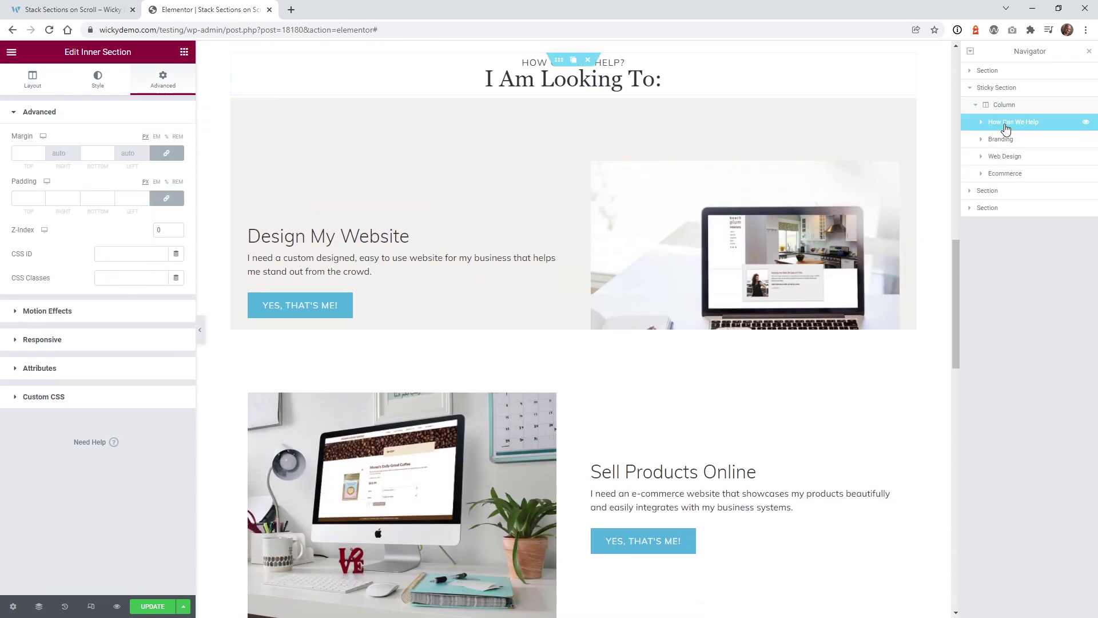
left_click(996, 146)
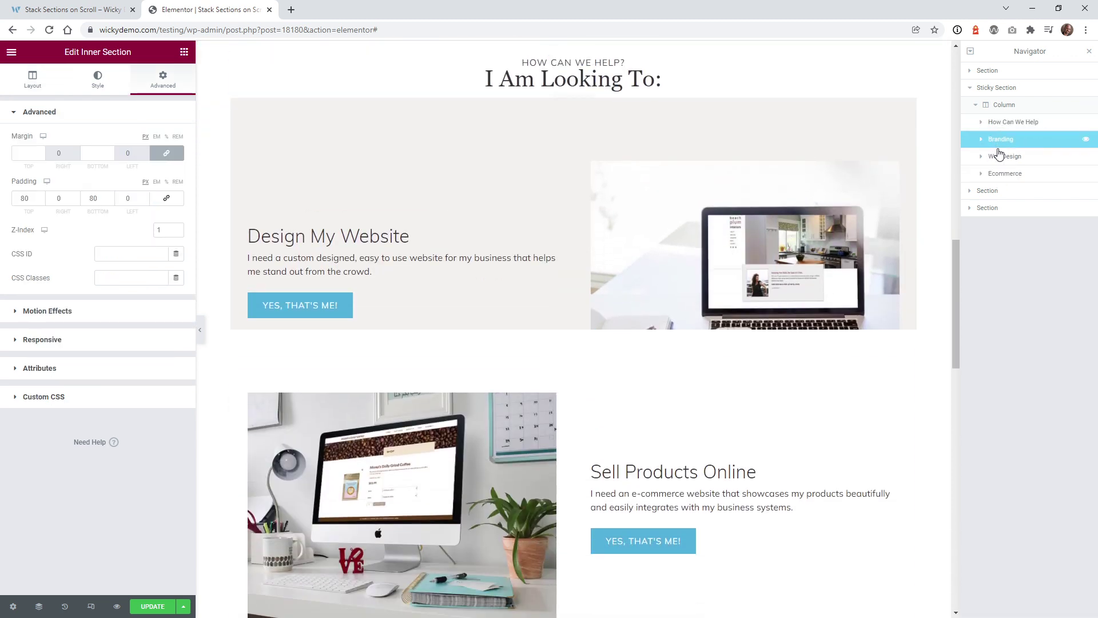
left_click_drag(958, 249, 967, 109)
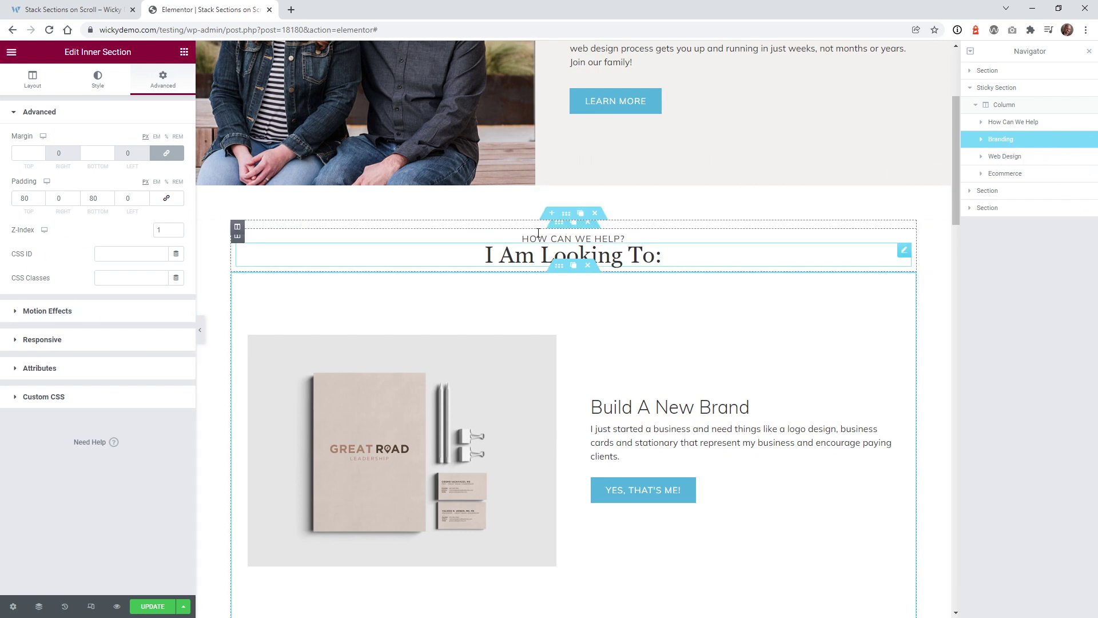
Examine the advanced padding and Z-Index settings of the Web Design and Ecommerce inner sections.
left_click(1008, 161)
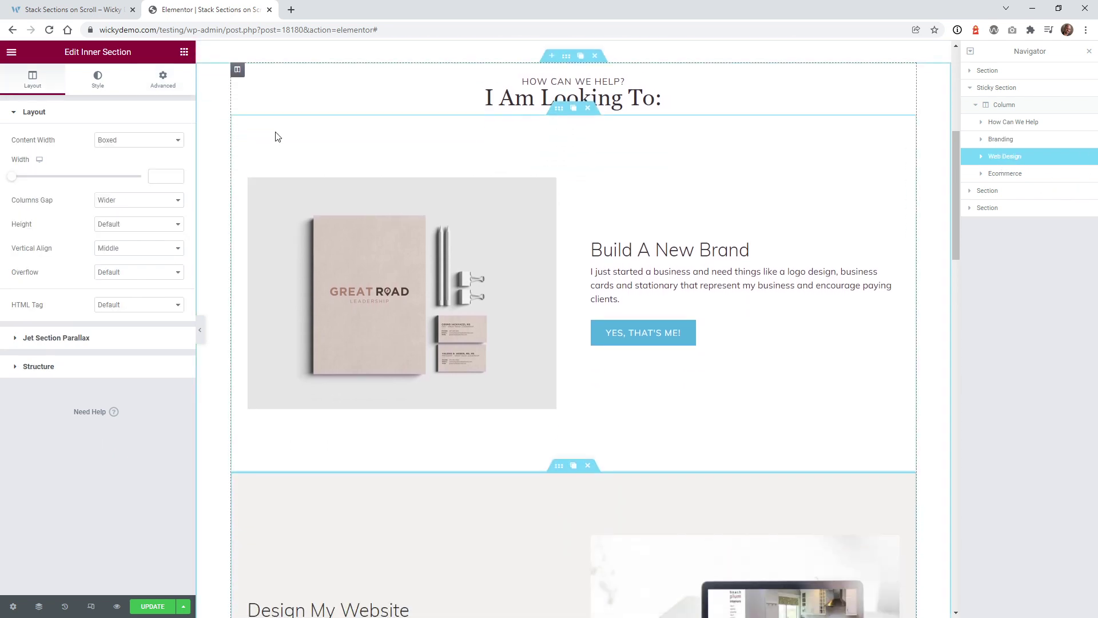
left_click(163, 80)
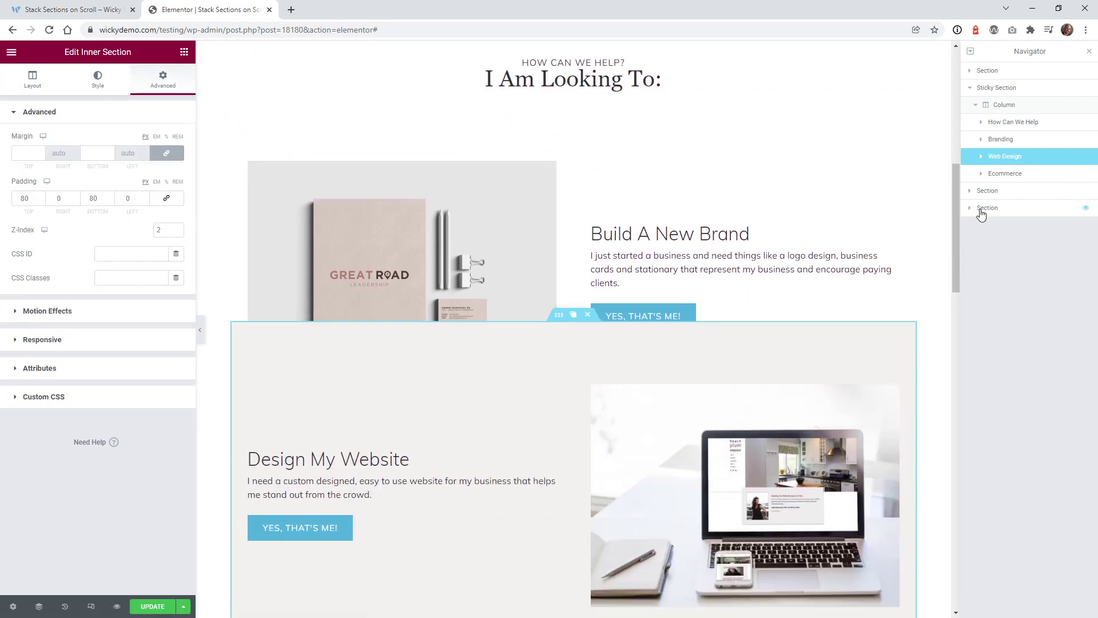
left_click(1005, 176)
left_click(163, 80)
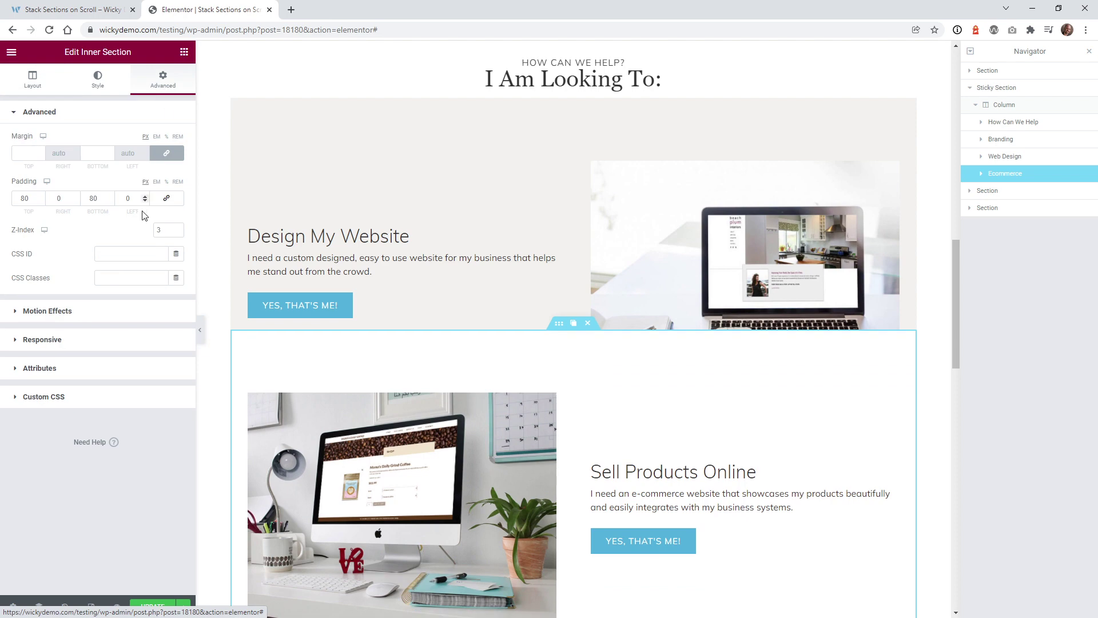
Review the Motion Effects settings of the How Can We Help inner section, including its available Sticky options.
left_click_drag(958, 290, 959, 124)
left_click(610, 337)
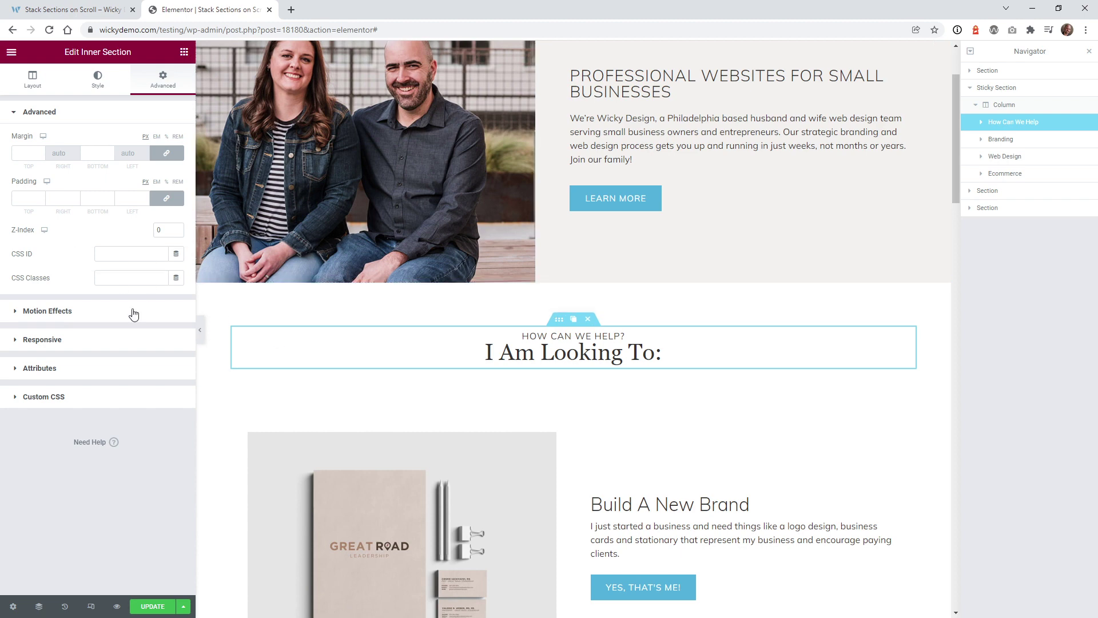
left_click(93, 314)
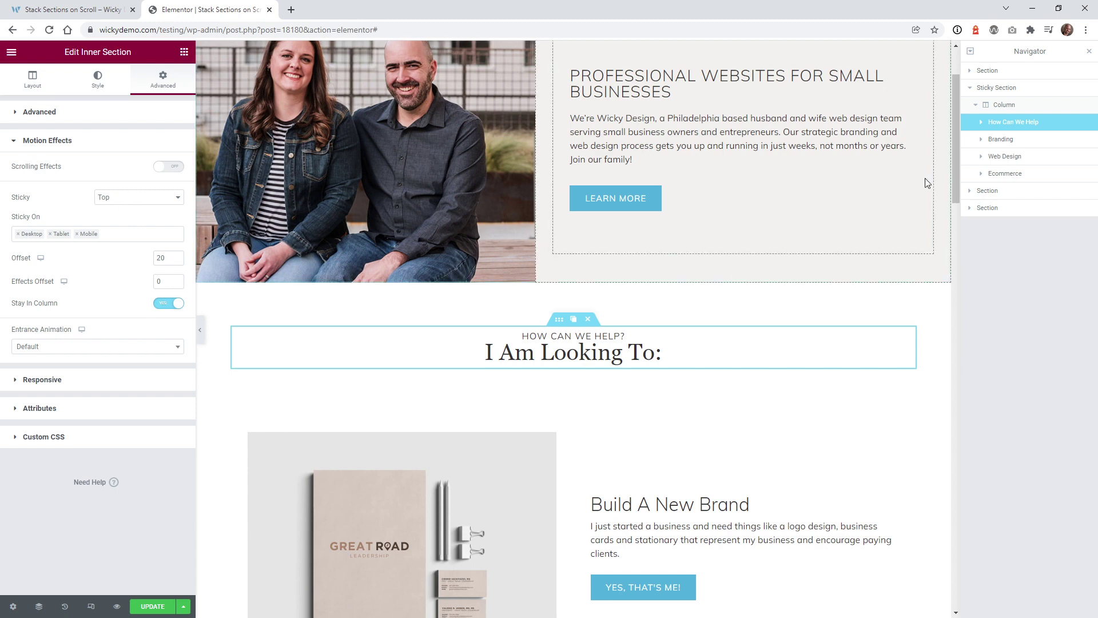
left_click_drag(957, 164, 969, 228)
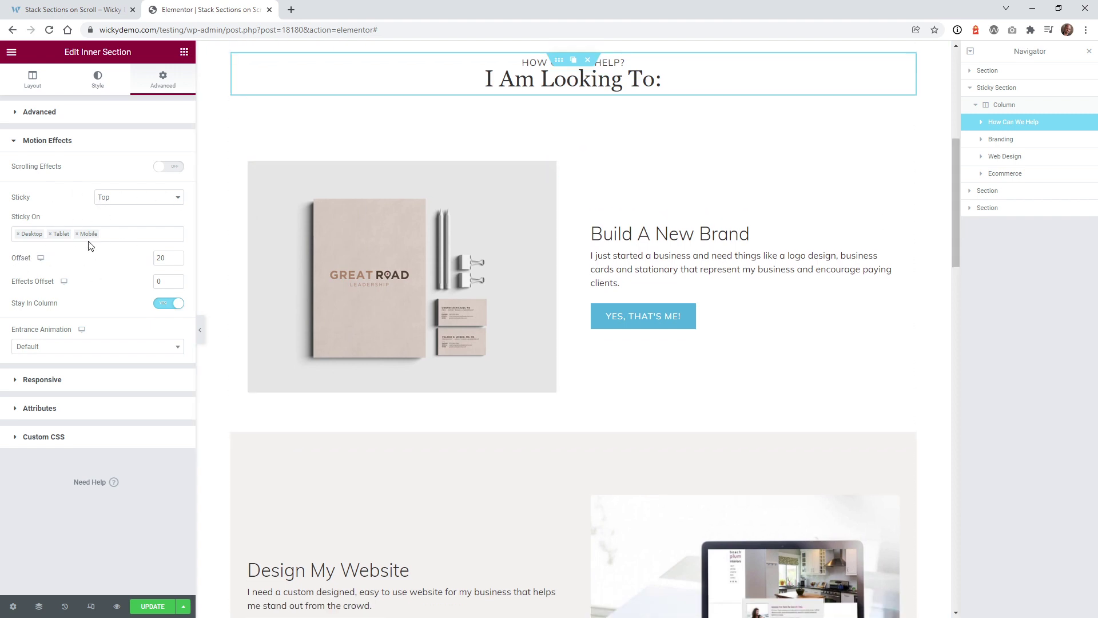
left_click(105, 200)
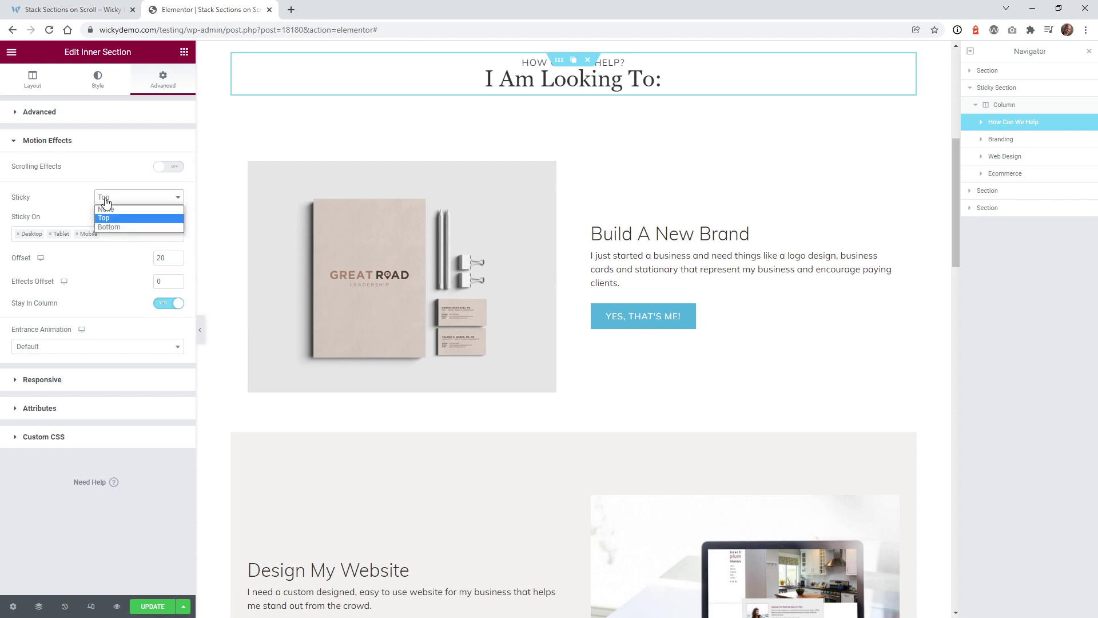
left_click(25, 198)
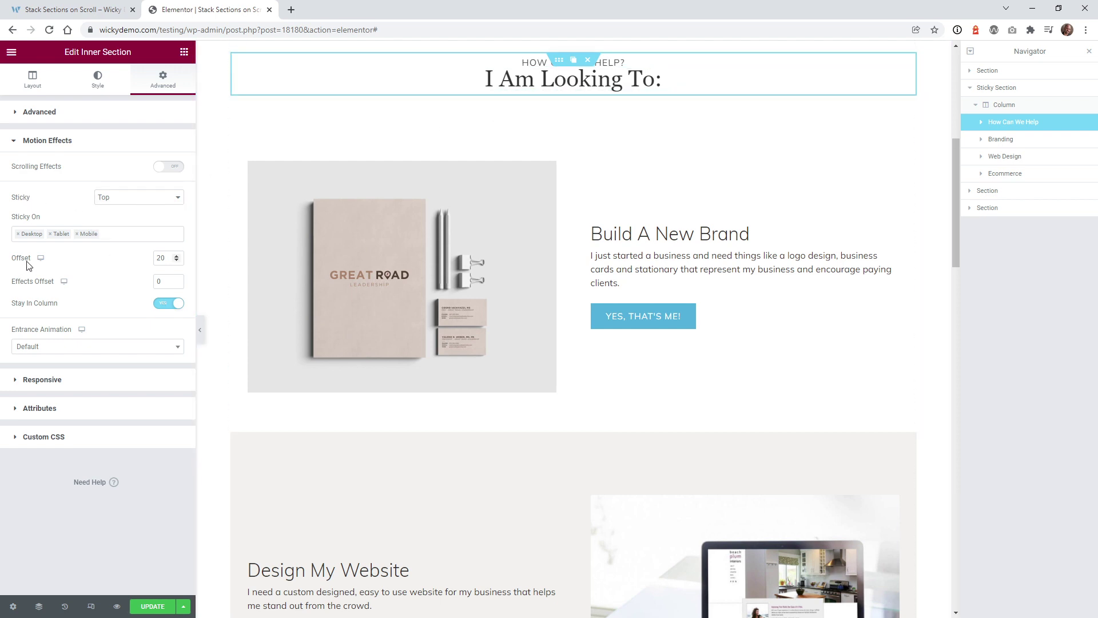
Try a sticky offset of 0 on the How Can We Help inner section and set it back to 20.
left_click_drag(169, 259, 144, 261)
type("0")
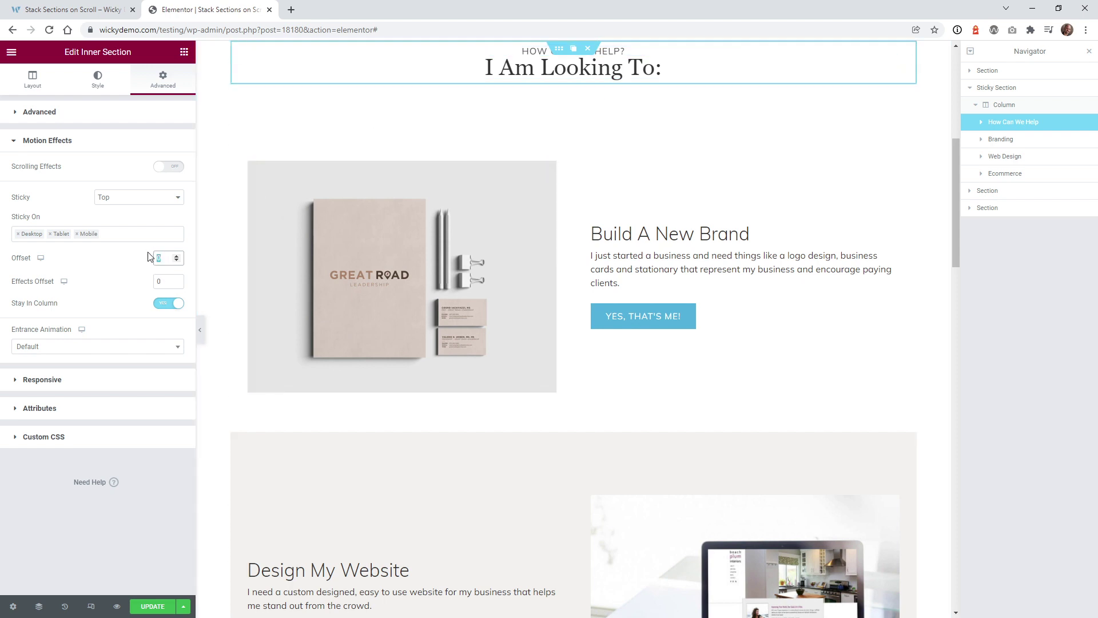
type("20")
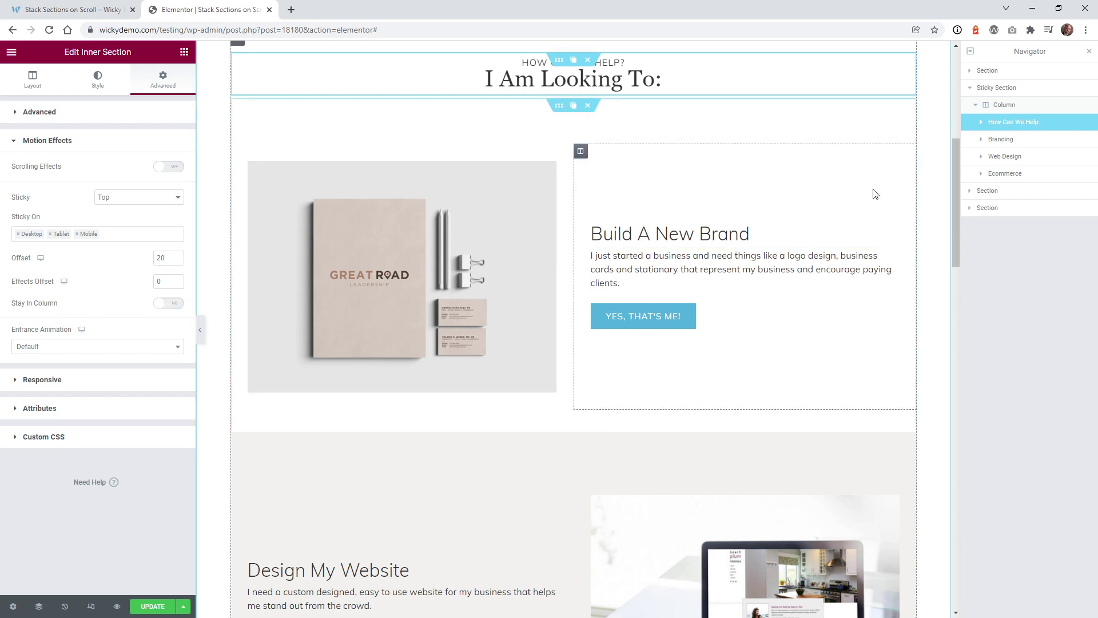
Examine how the How Can We Help heading behaves beyond the Sticky Section with Stay In Column turned off.
left_click_drag(956, 157, 932, 375)
scroll(925, 404, "down", 3)
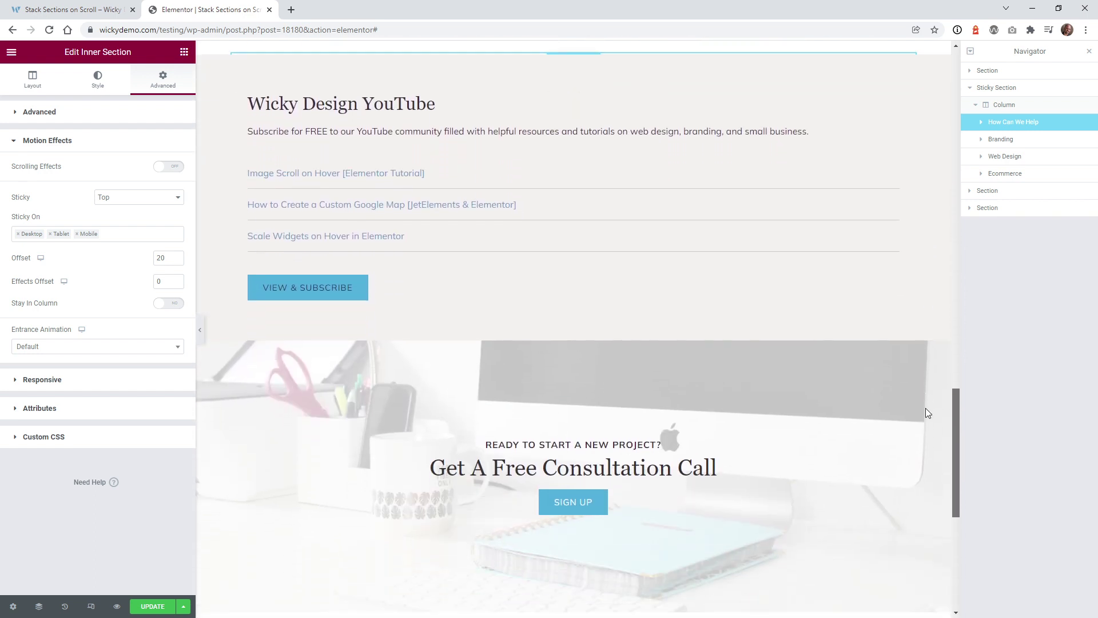
scroll(926, 403, "up", 4)
scroll(931, 403, "down", 1)
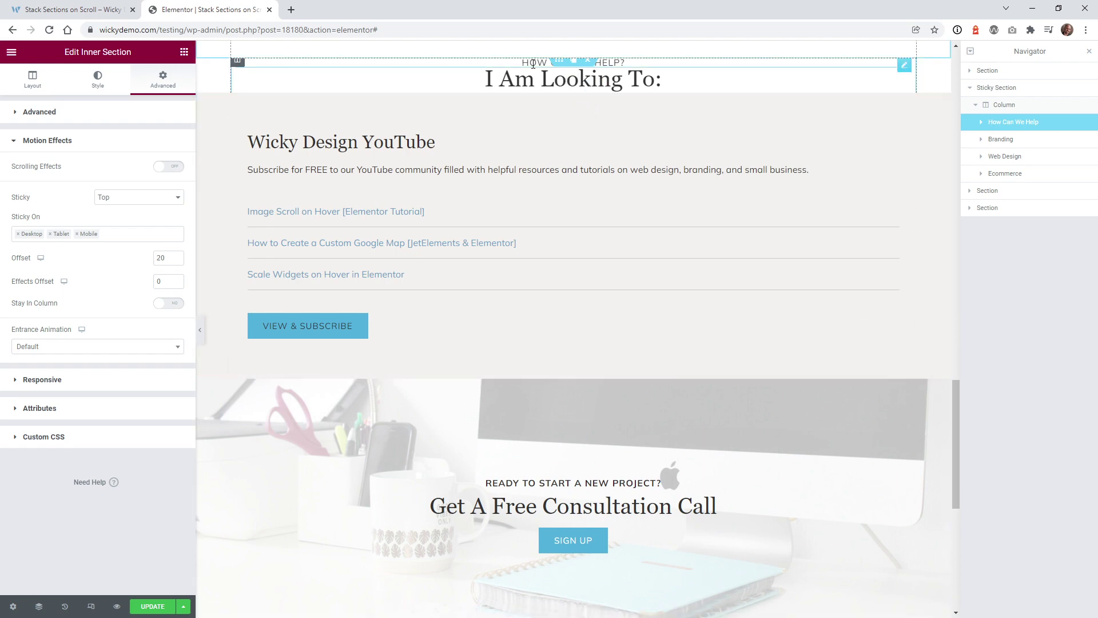
Turn on Stay In Column for the How Can We Help inner section.
left_click_drag(953, 408, 954, 116)
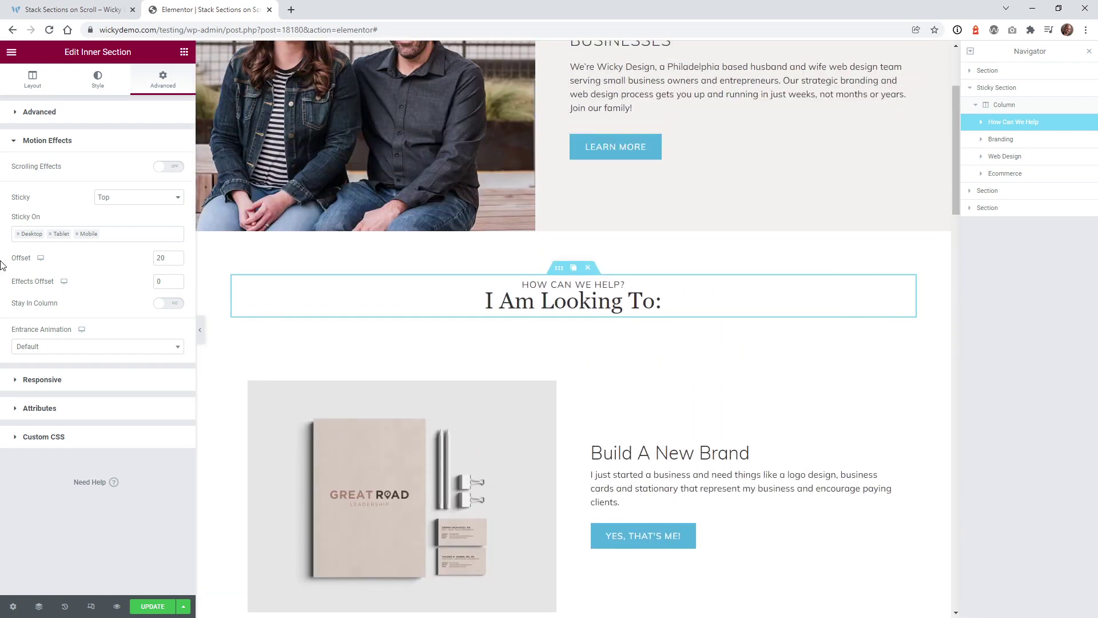
left_click(179, 309)
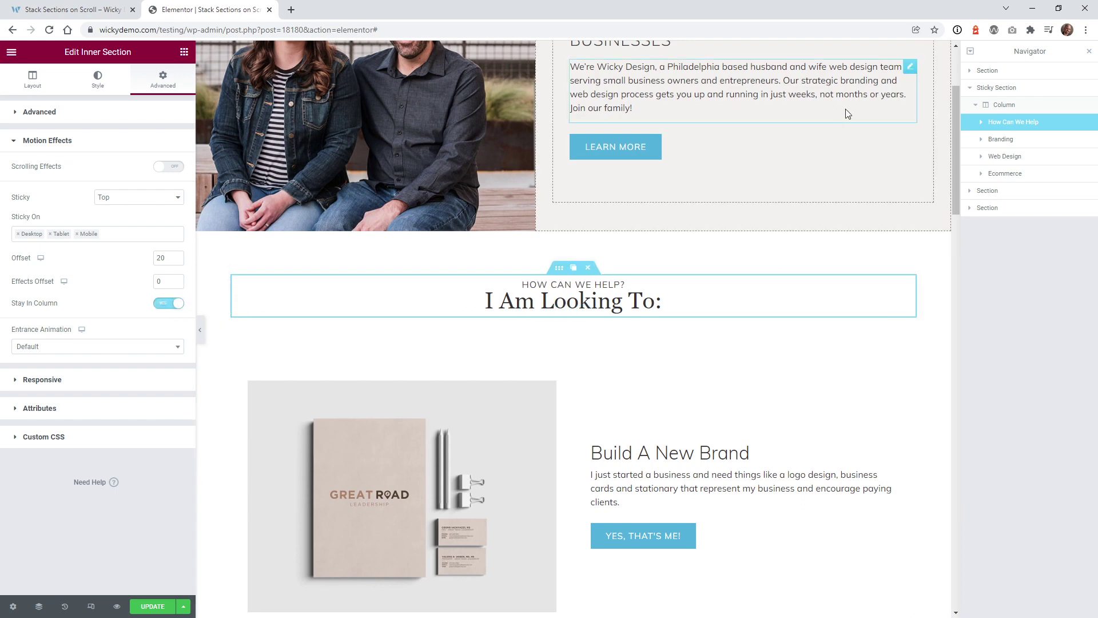
Try the Branding inner section with Stay In Column off, check it at the end of the Sticky Section, and turn the option back on.
left_click(1001, 140)
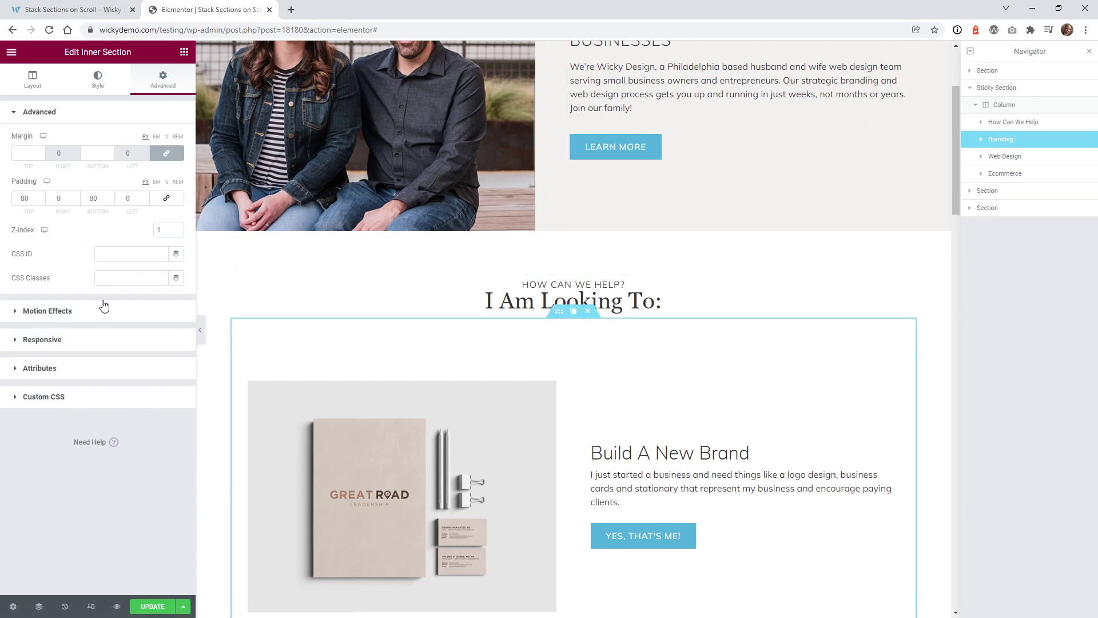
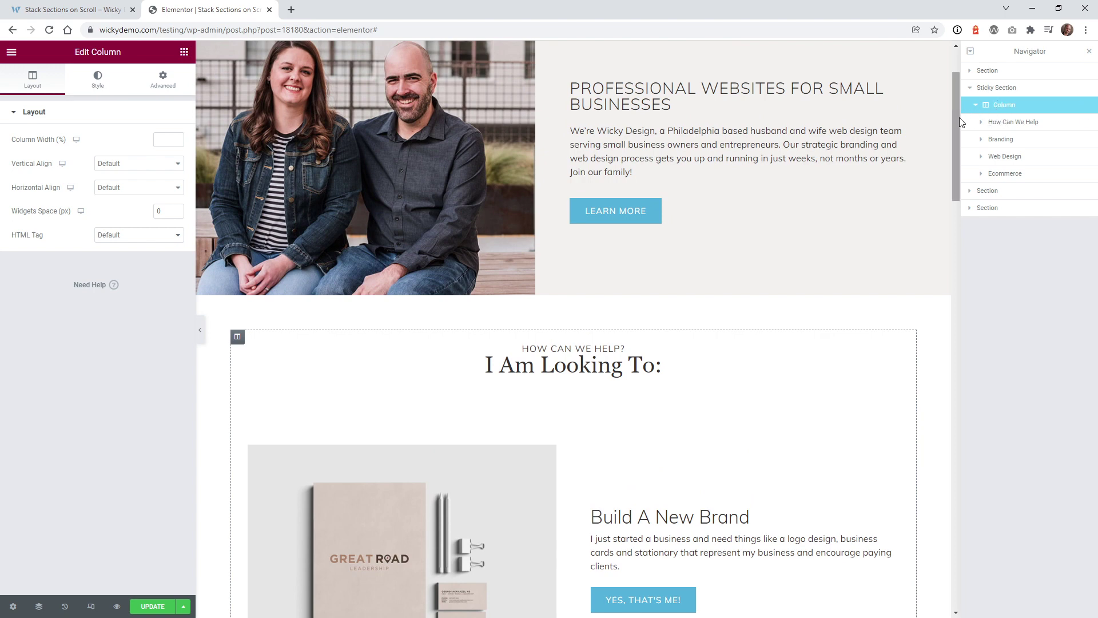
left_click_drag(959, 118, 949, 359)
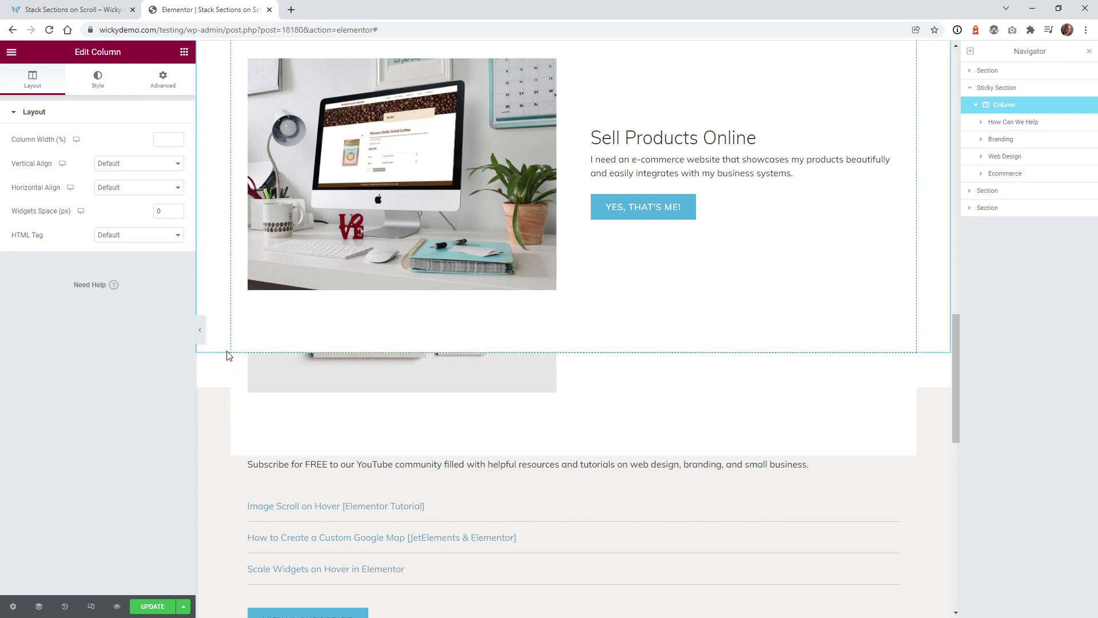
left_click(1001, 139)
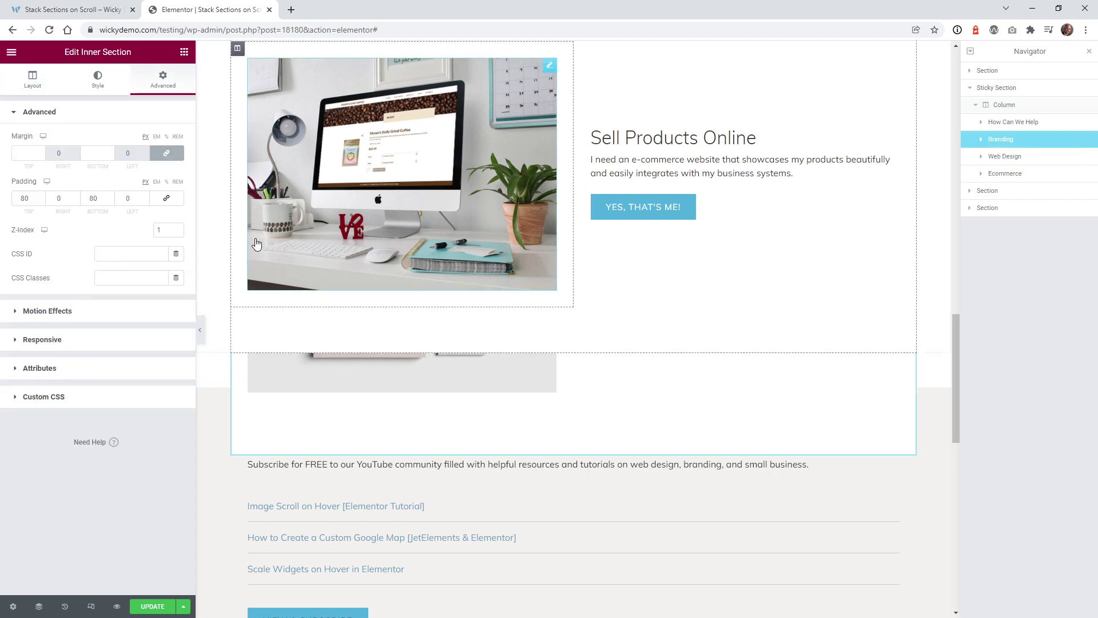
left_click(68, 312)
left_click(167, 304)
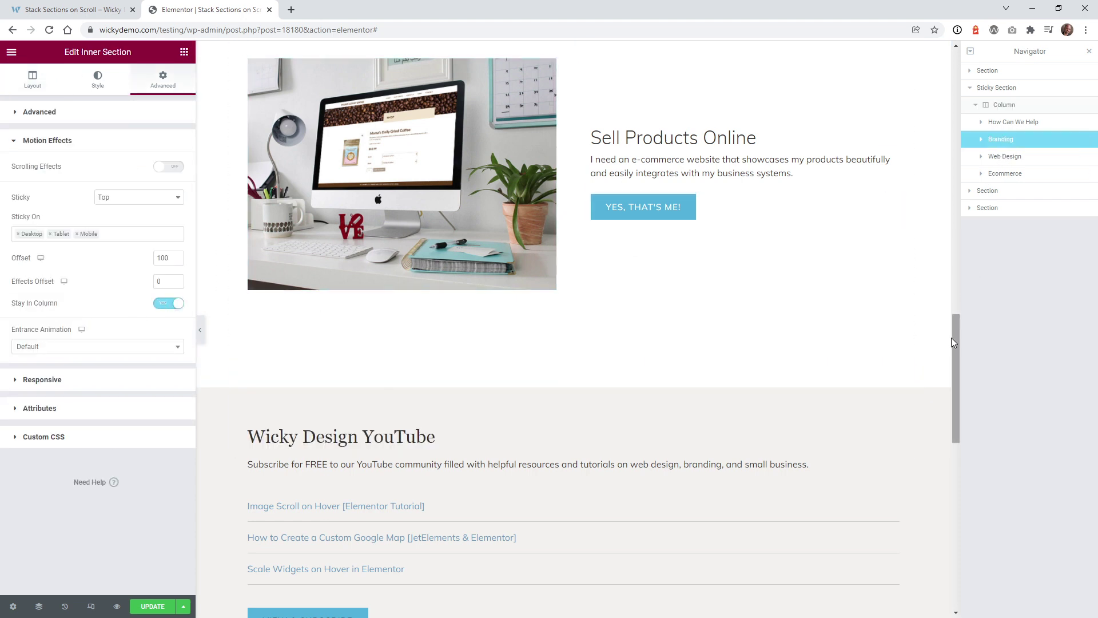
Compare the Z-Index settings of the How Can We Help and Branding inner sections and review Branding's Motion Effects.
left_click_drag(951, 337, 968, 105)
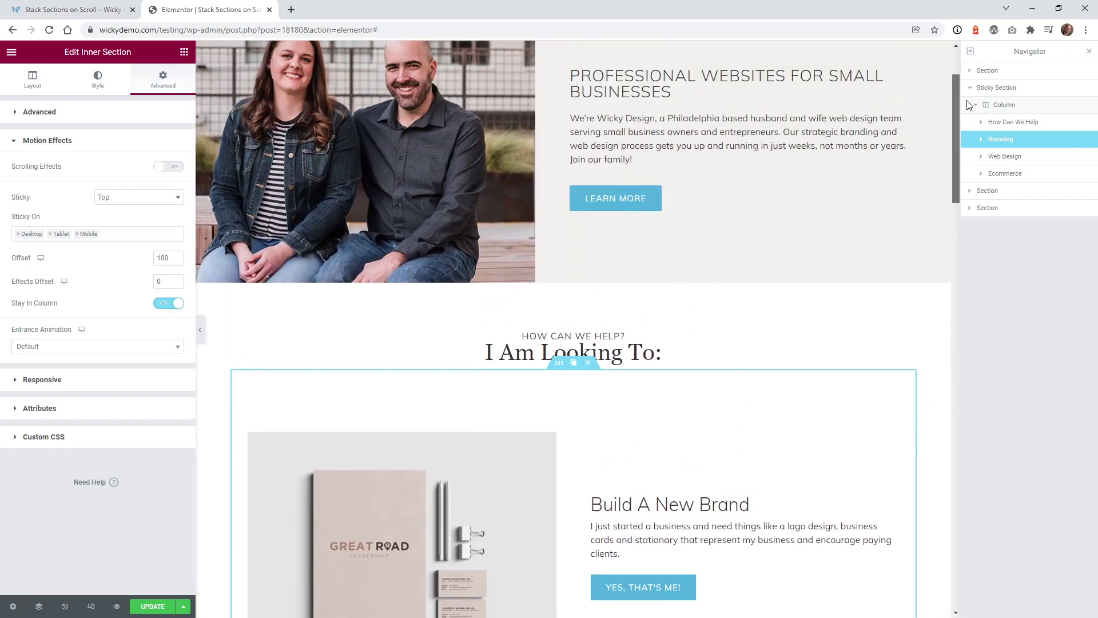
left_click(1028, 128)
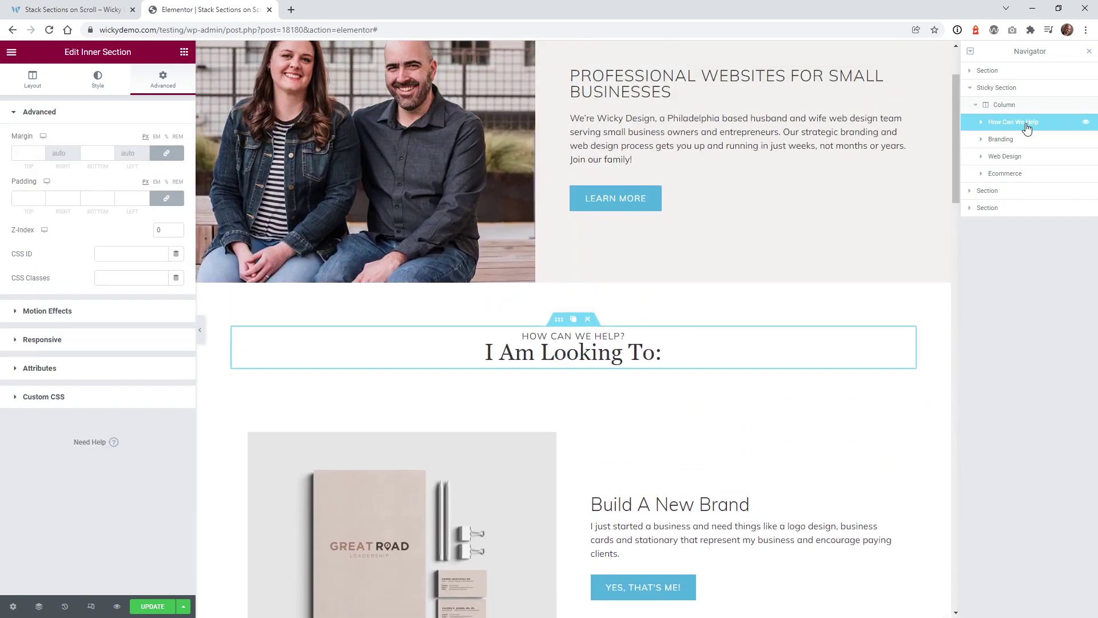
left_click(1015, 140)
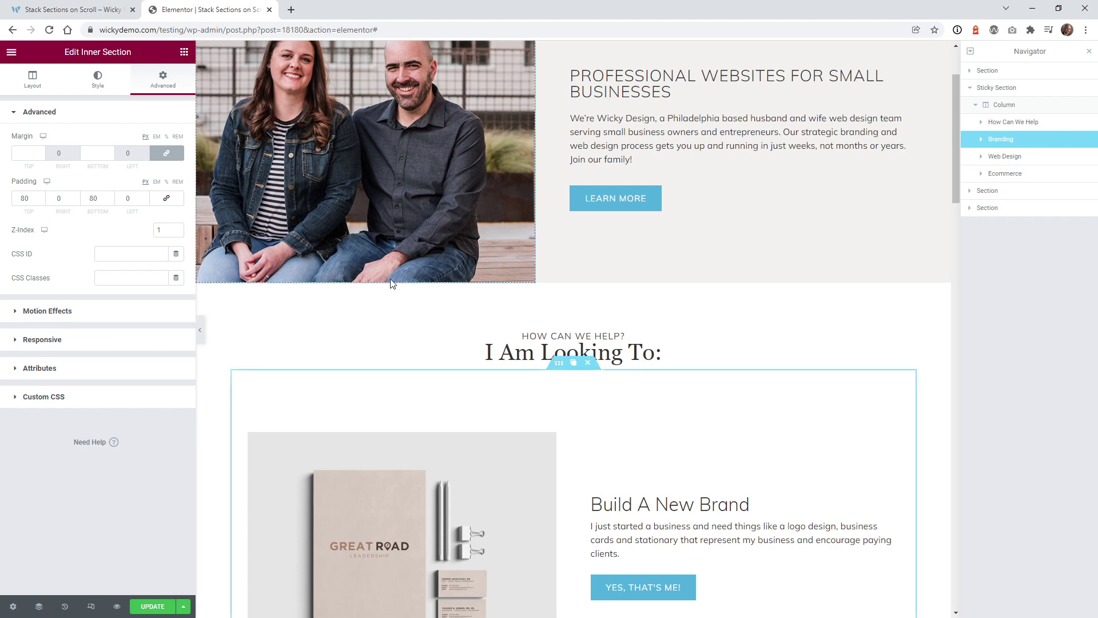
left_click(86, 314)
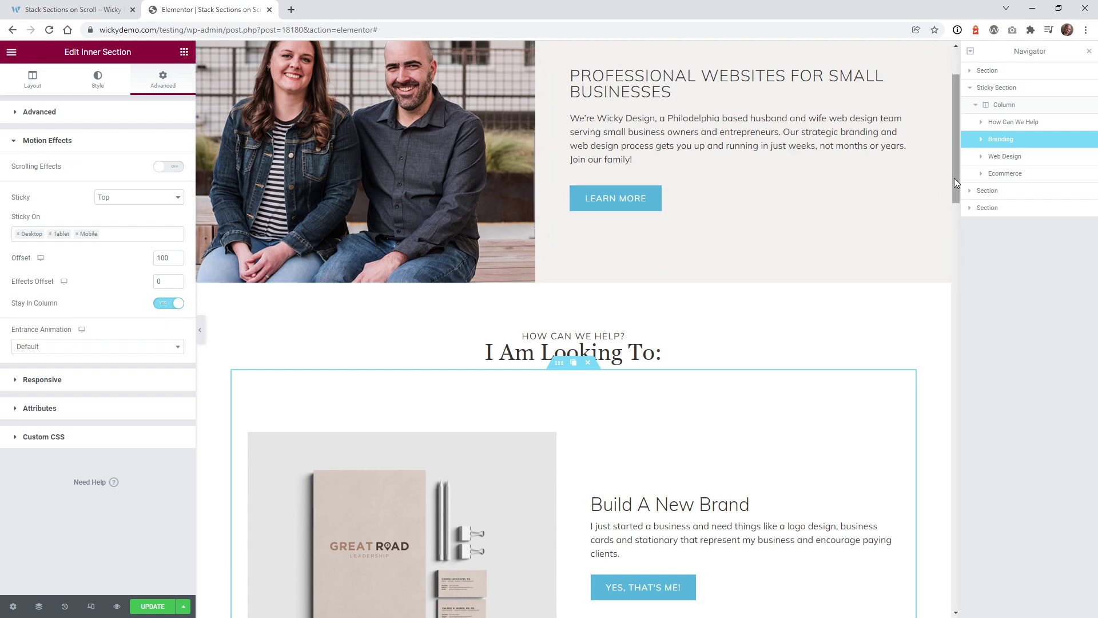
Try a sticky offset of 0 on the Branding inner section and set it back to 100.
left_click_drag(954, 177, 959, 246)
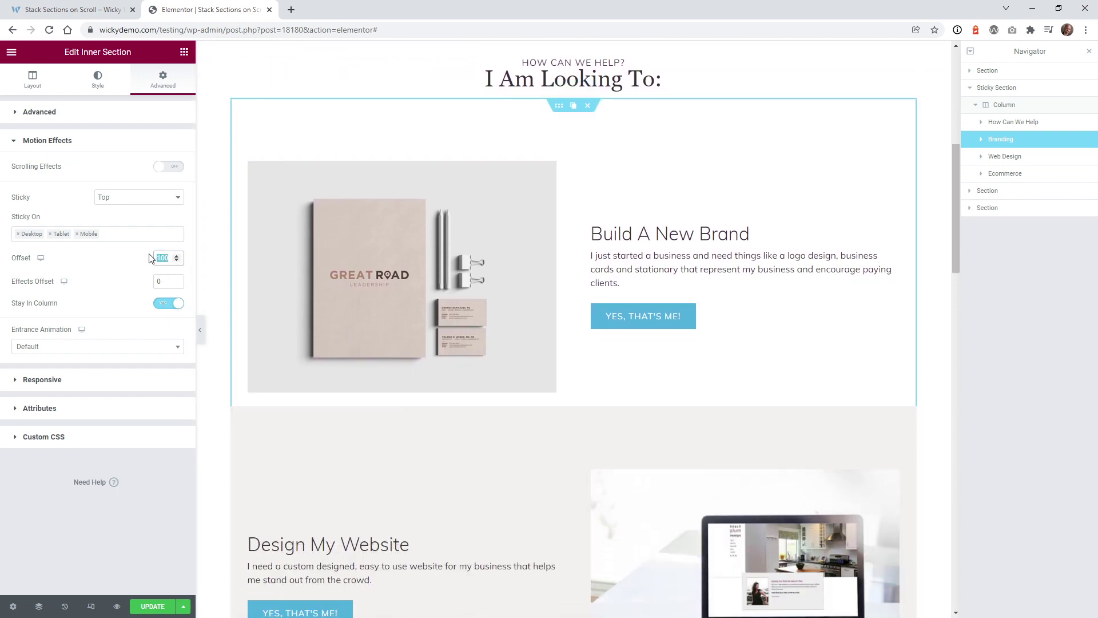
type("0")
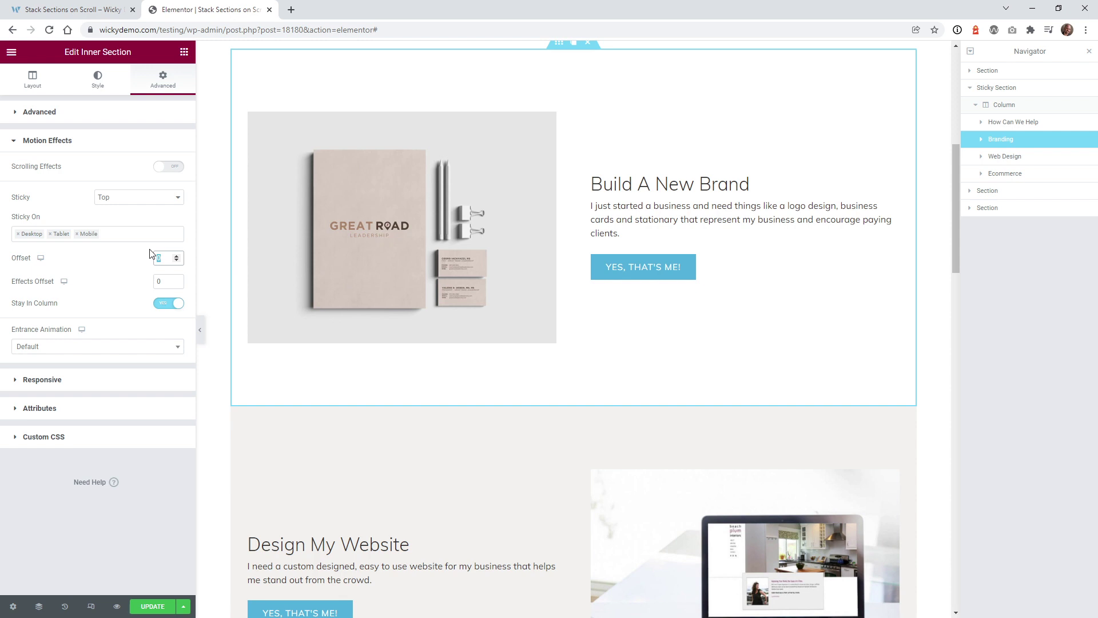
type("0")
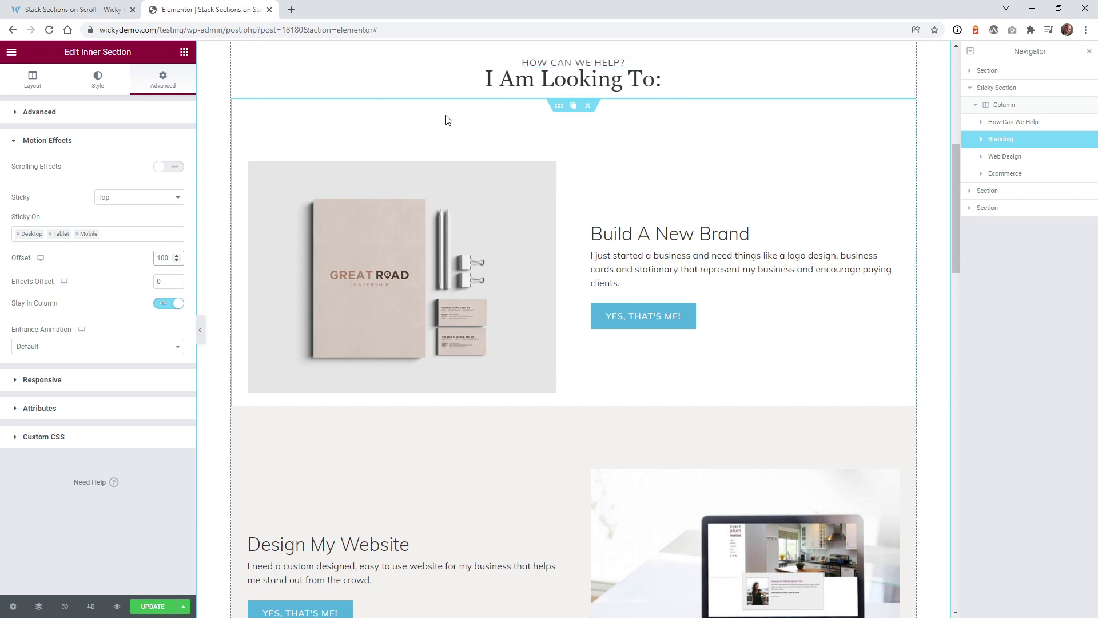
mouse_move(957, 196)
left_mouse_down()
mouse_move(955, 183)
mouse_move(956, 196)
left_mouse_up()
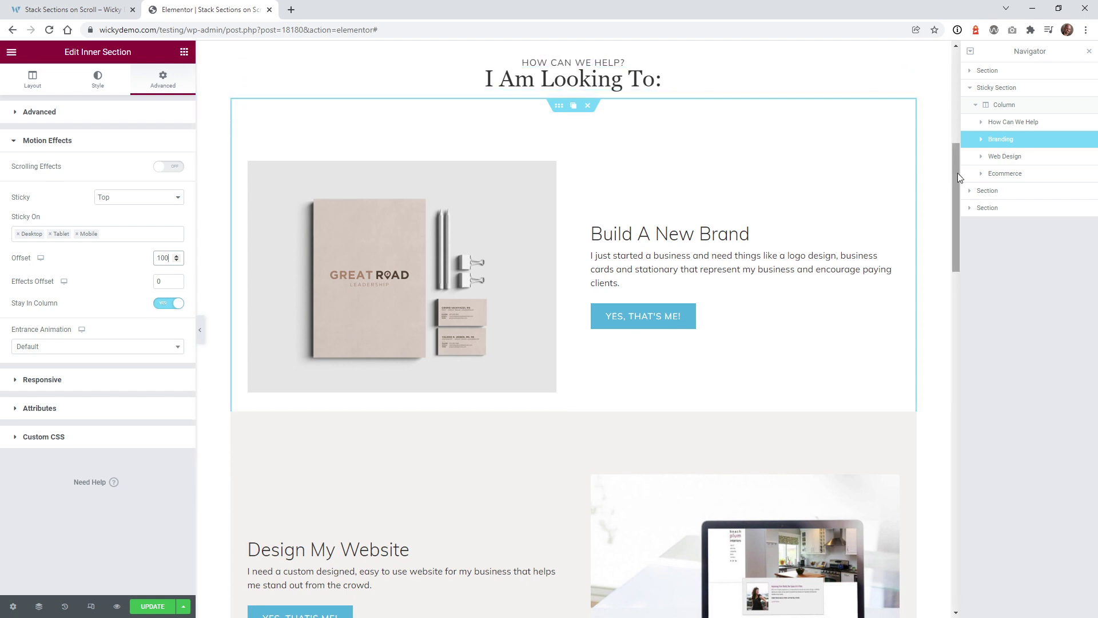
left_click(154, 258)
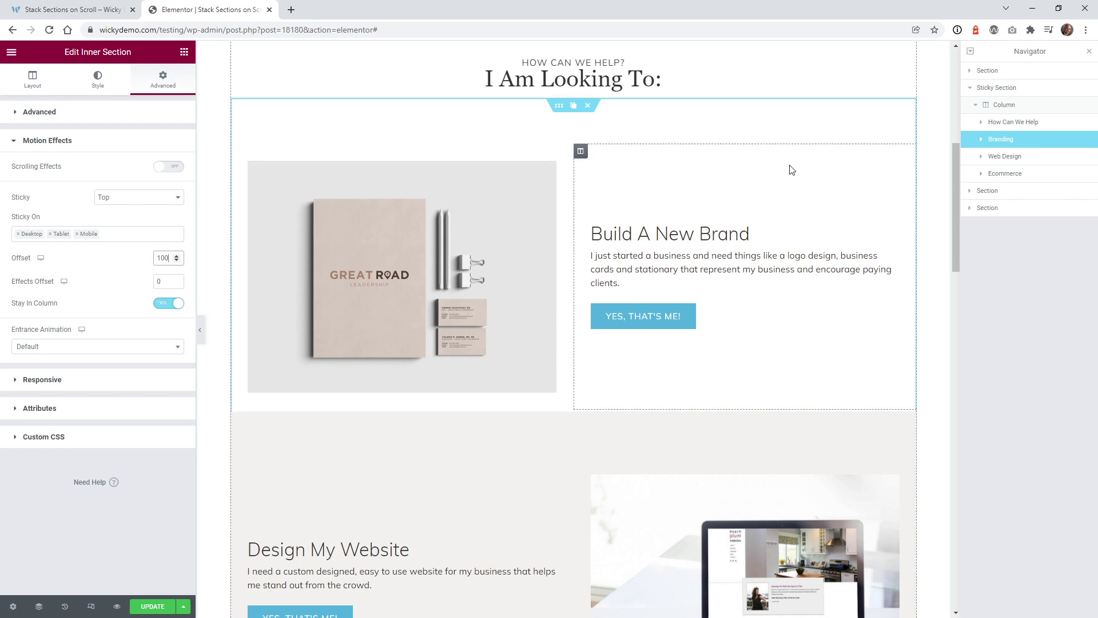
Review the Z-Index and Motion Effects settings of the Web Design and Ecommerce inner sections and how they stack.
left_click(1004, 163)
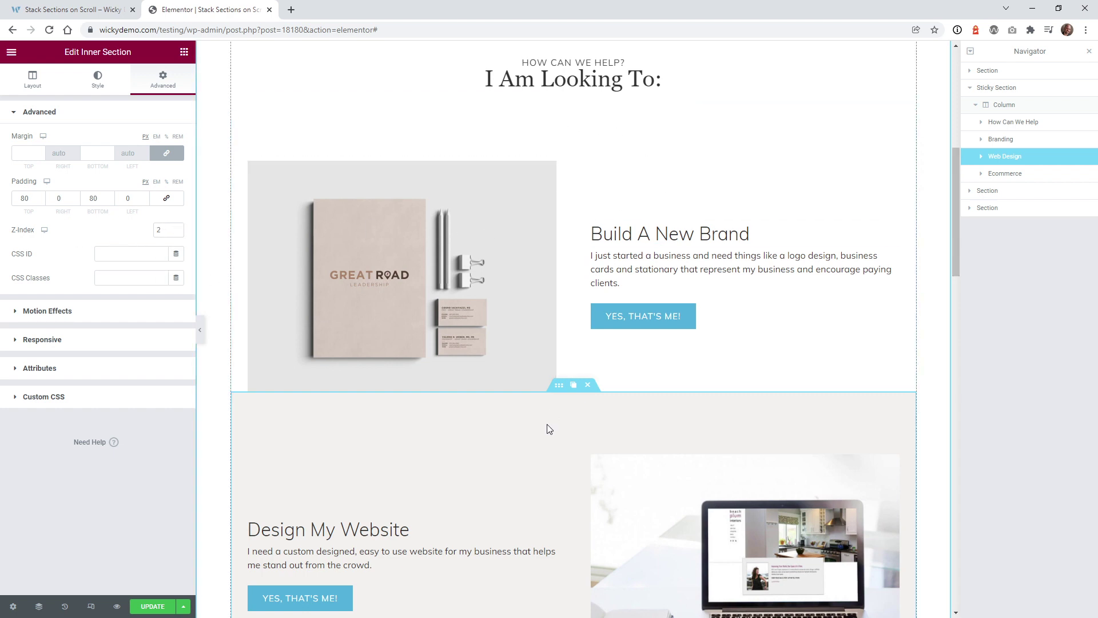
left_click(48, 311)
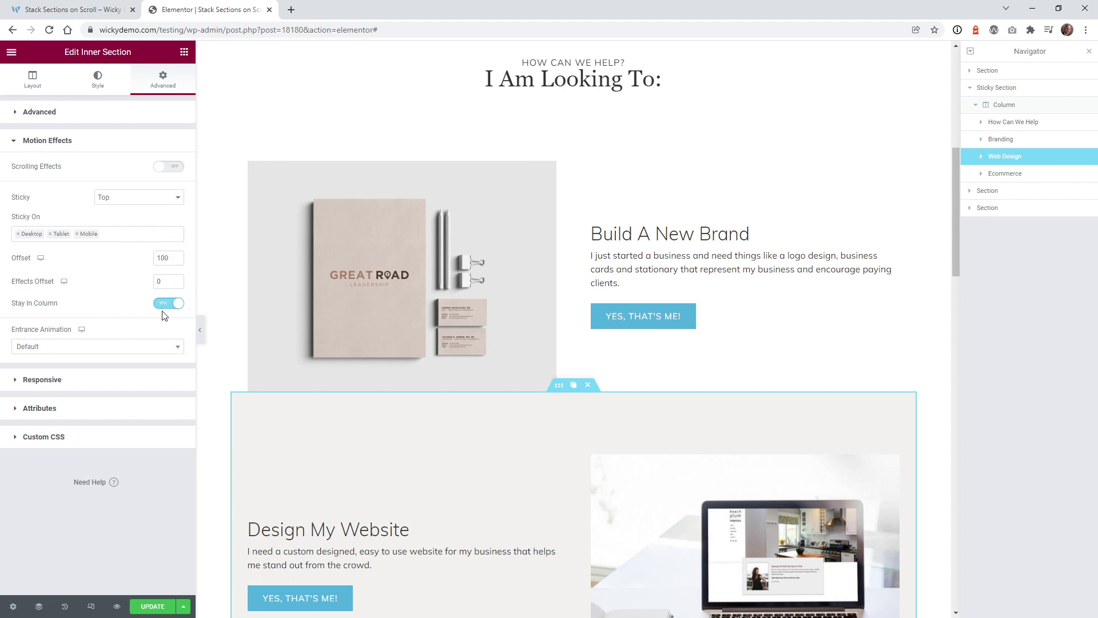
left_click_drag(956, 212, 954, 329)
left_click(1000, 181)
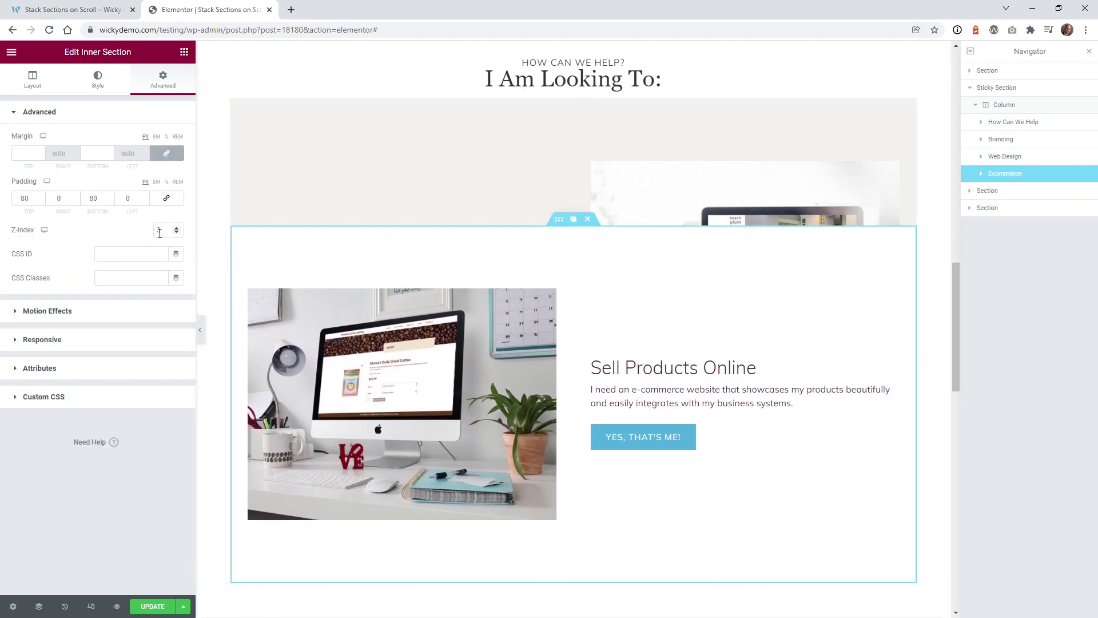
left_click(61, 314)
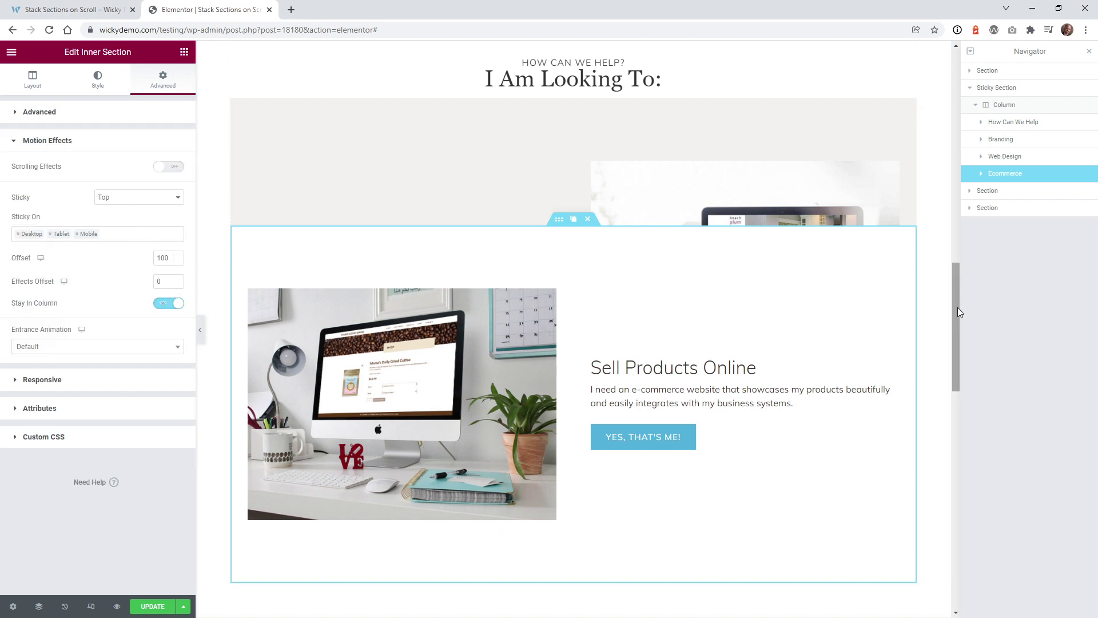
left_click_drag(957, 307, 961, 369)
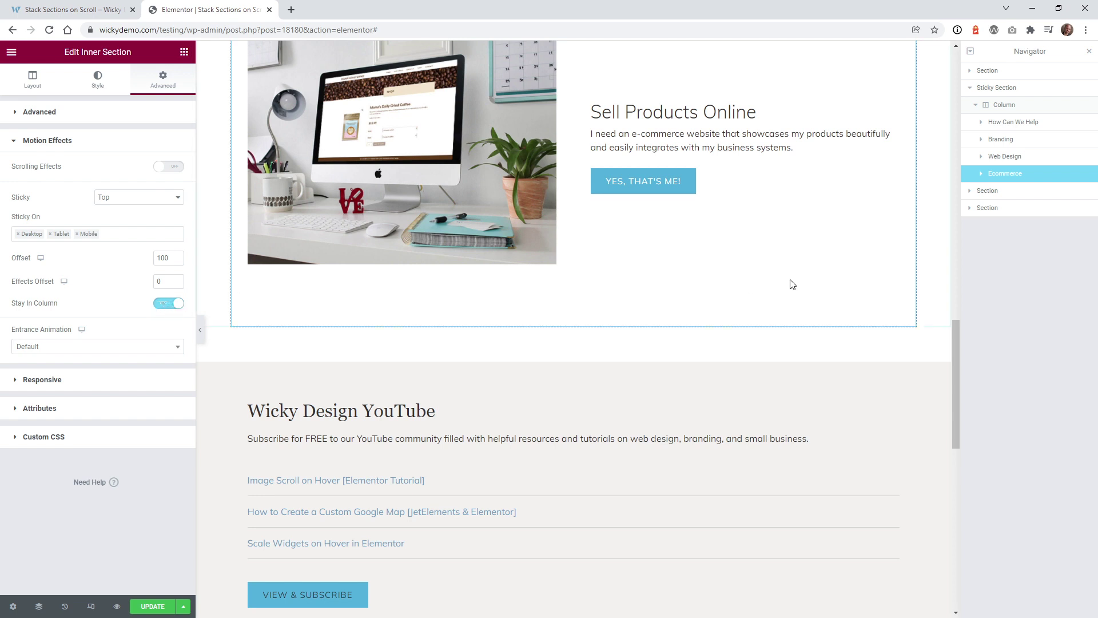
Update the page and check on the live page how the sections stack down to the Wicky Design YouTube section.
left_click_drag(956, 350, 985, 102)
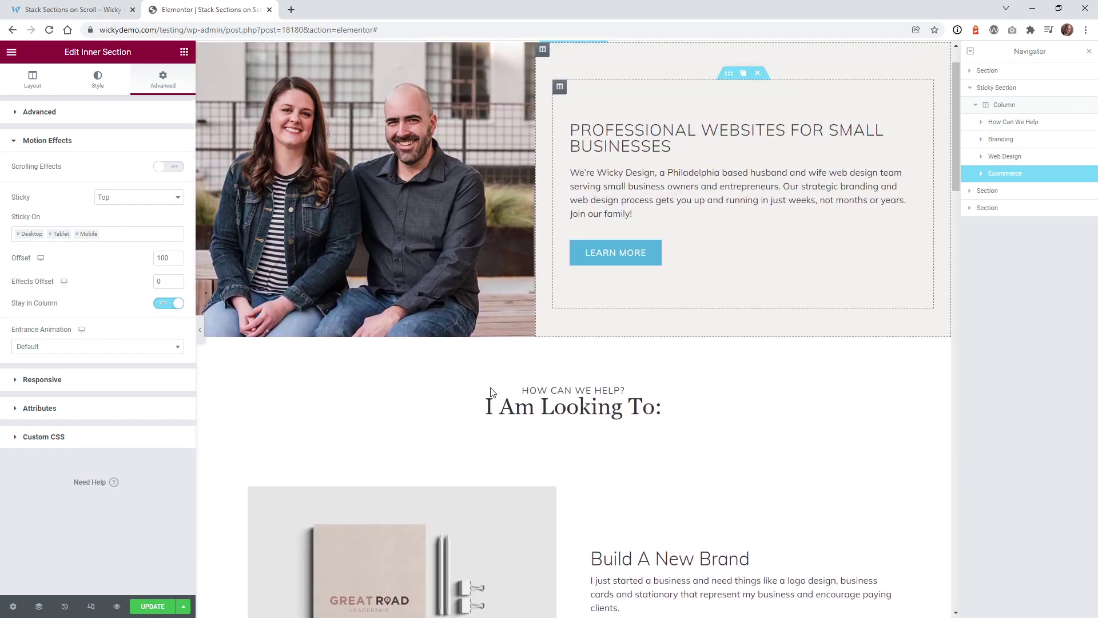
left_click(154, 605)
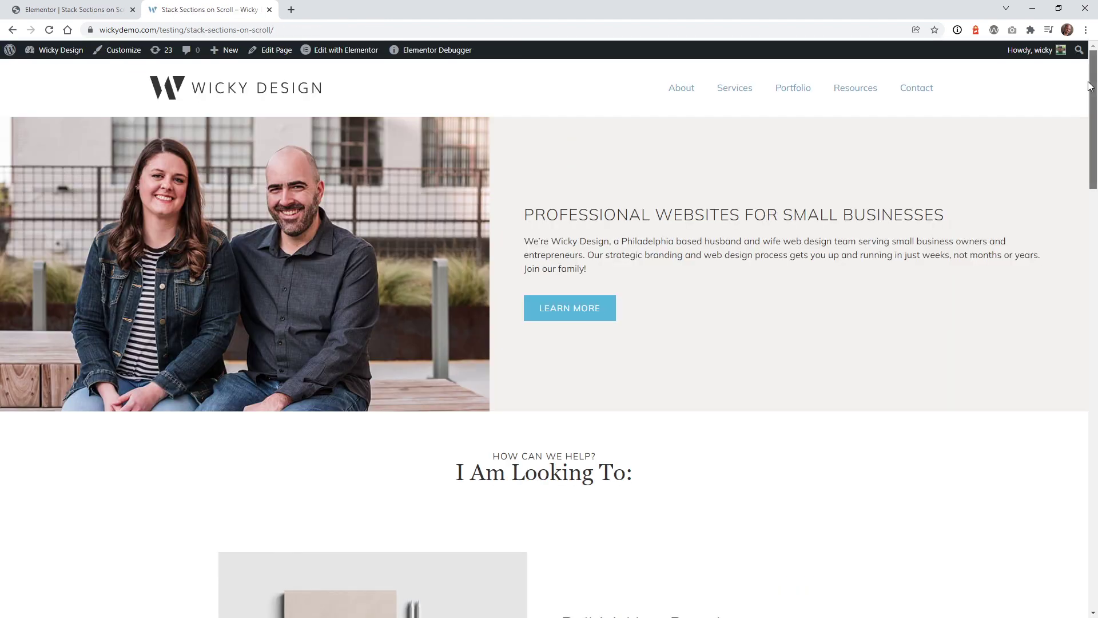
scroll(1094, 93, "down", 5)
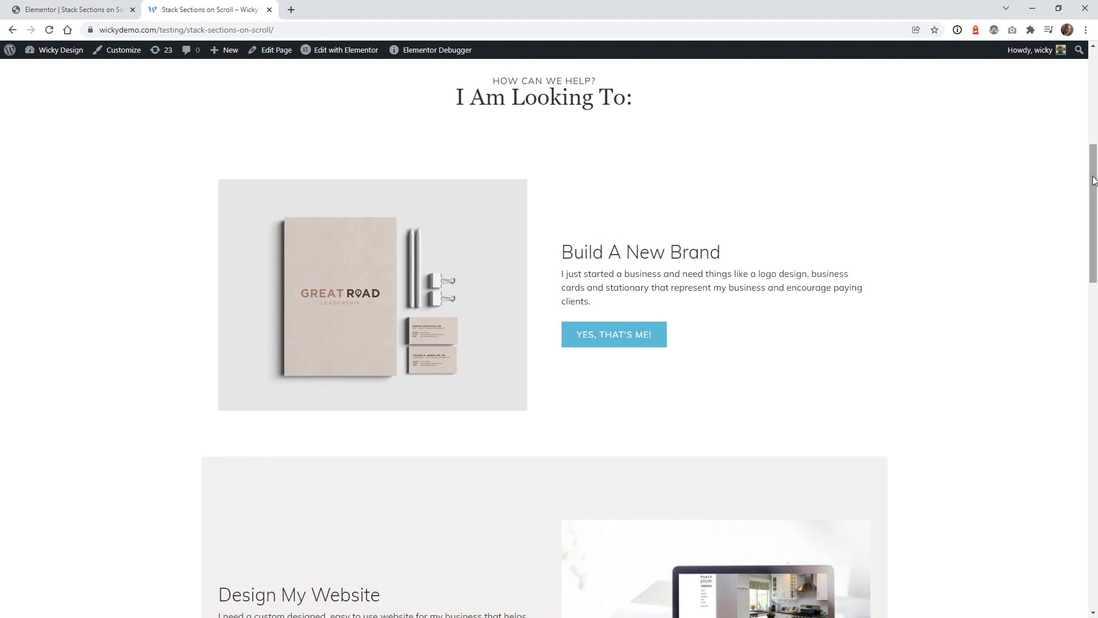
left_click_drag(1094, 180, 1091, 347)
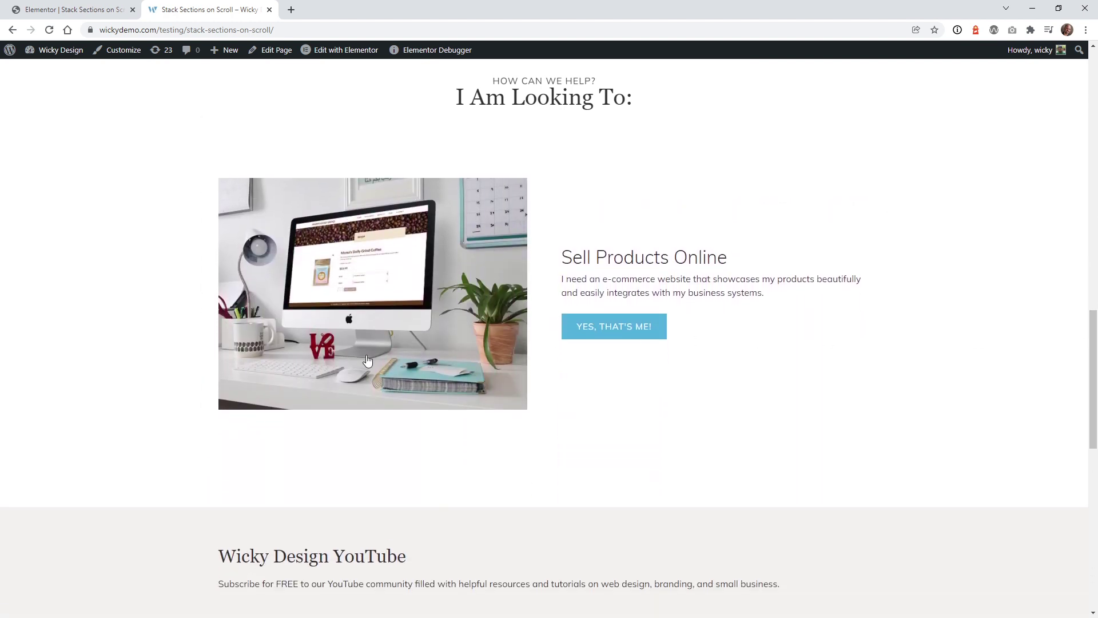
scroll(197, 434, "down", 8)
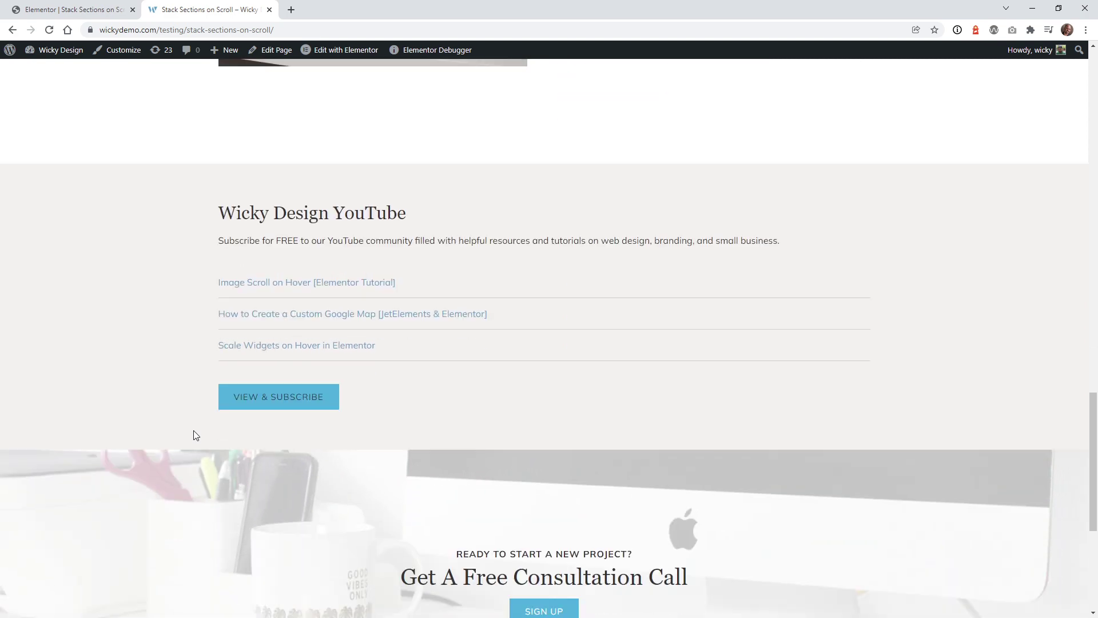
scroll(445, 287, "up", 4)
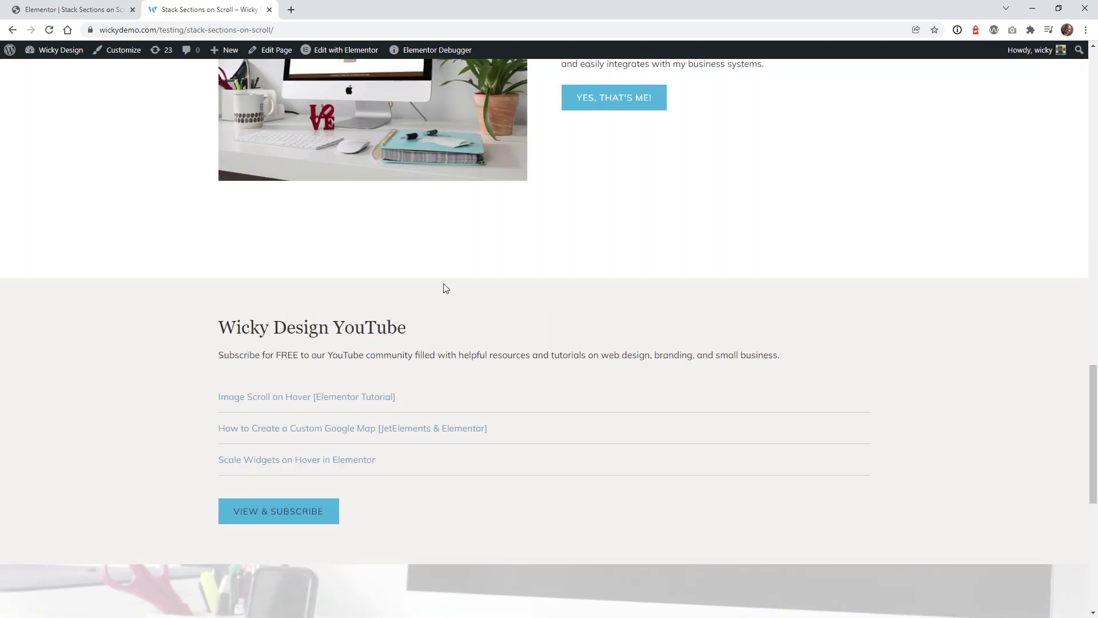
scroll(618, 333, "up", 1)
Return to the Elementor editor and preview the stacking inner sections in the mobile view.
key("ctrl+shift+Tab")
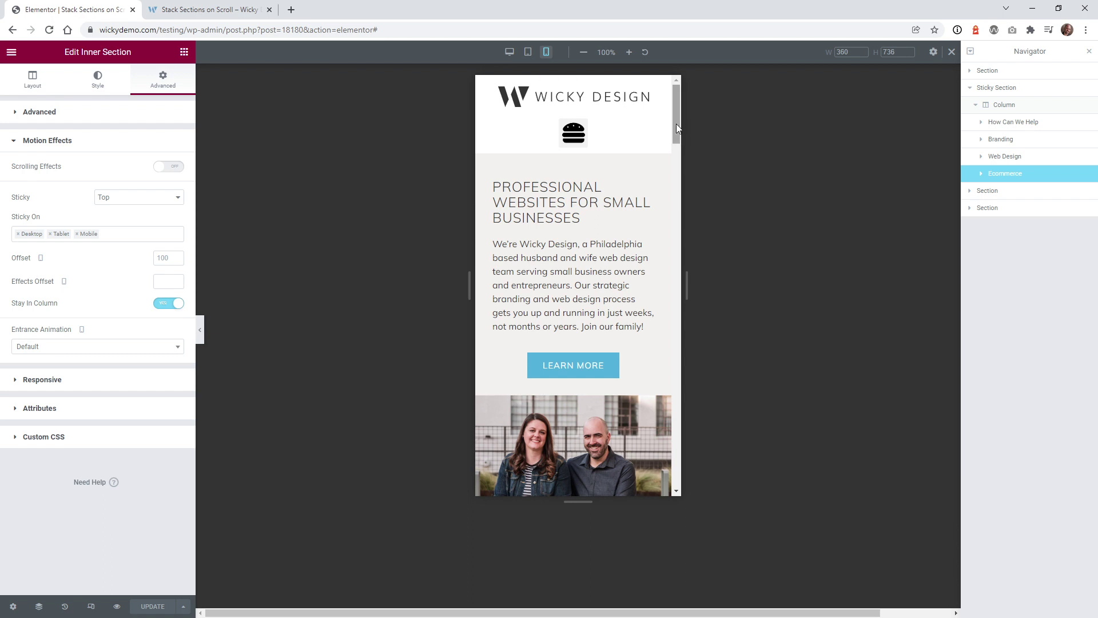
left_click_drag(676, 123, 679, 192)
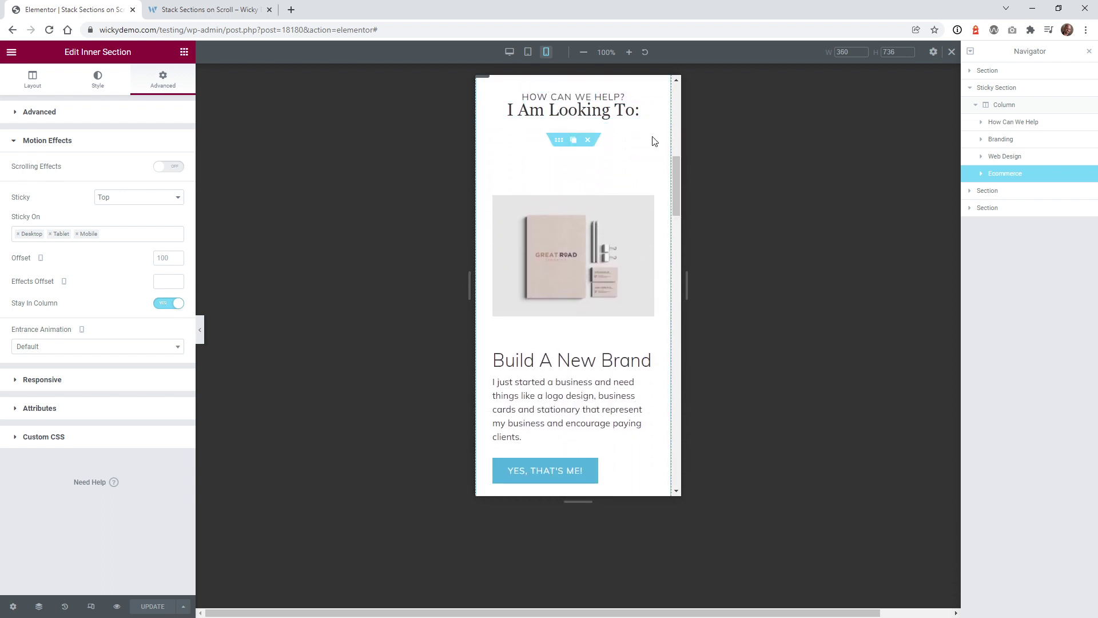
left_click_drag(677, 166, 679, 179)
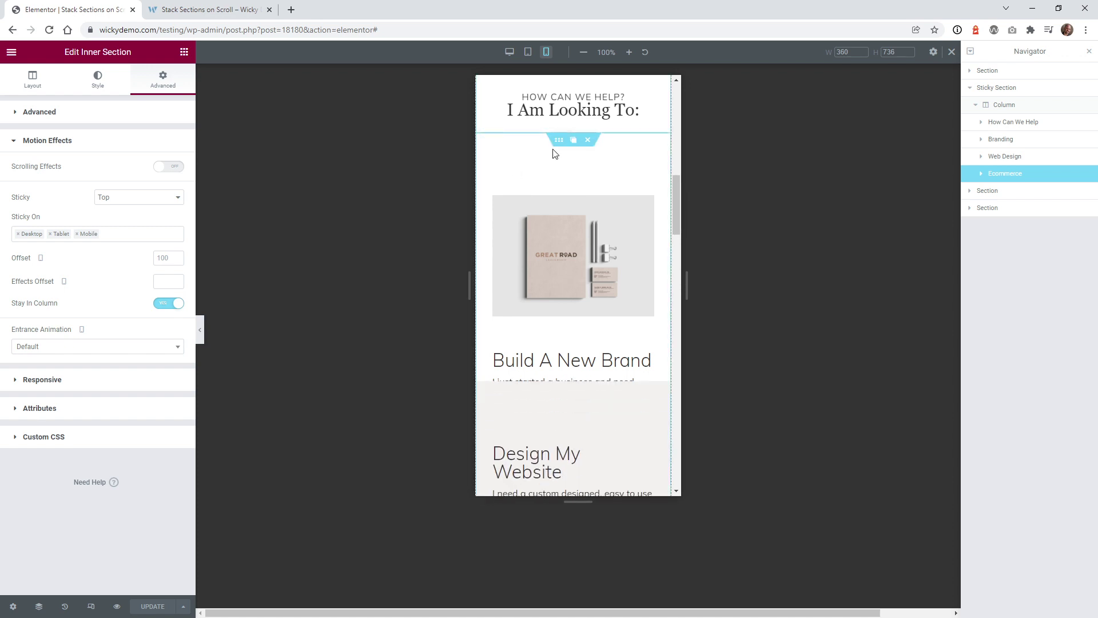
Set the mobile padding of the Branding inner section to 0 on all sides.
left_click(558, 139)
left_click(26, 198)
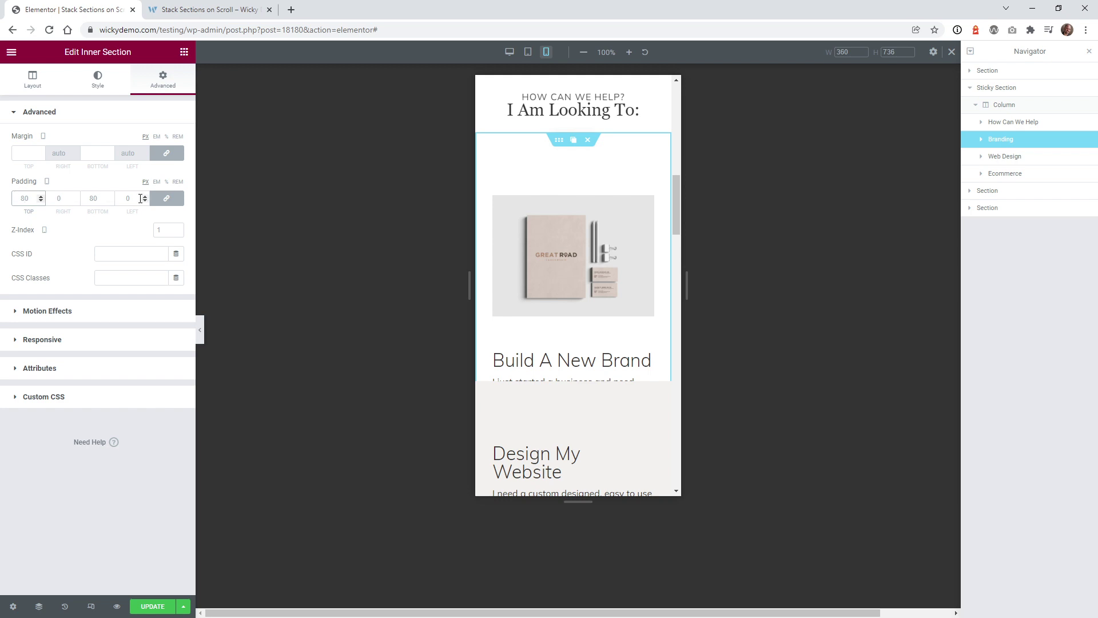
left_click(162, 202)
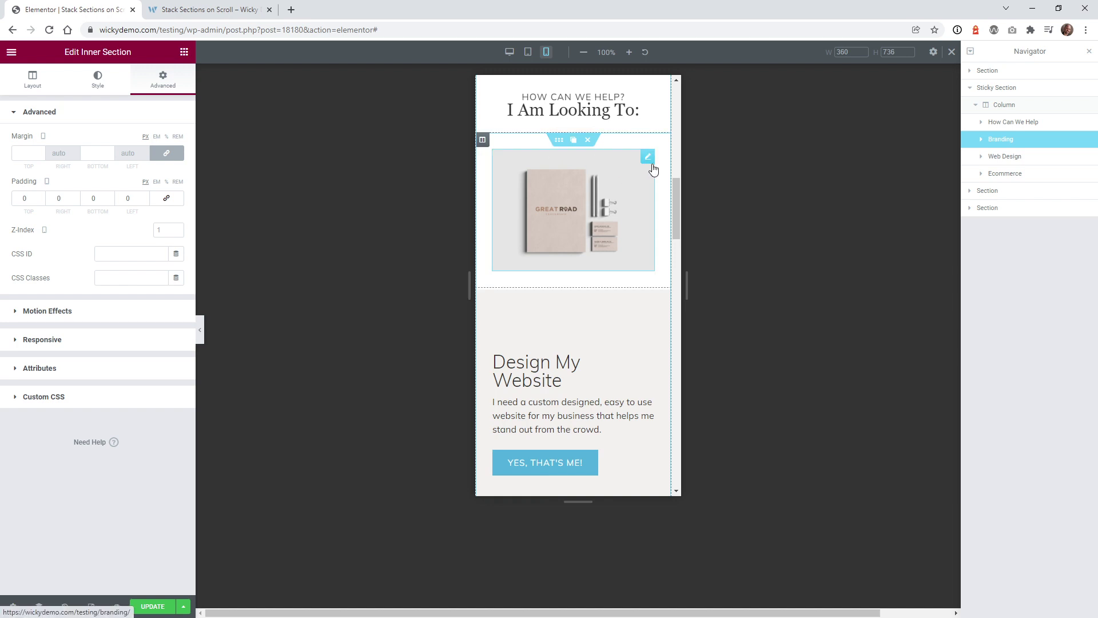
Set the mobile padding of the Web Design inner section to 0 on all sides.
left_click_drag(675, 200, 663, 222)
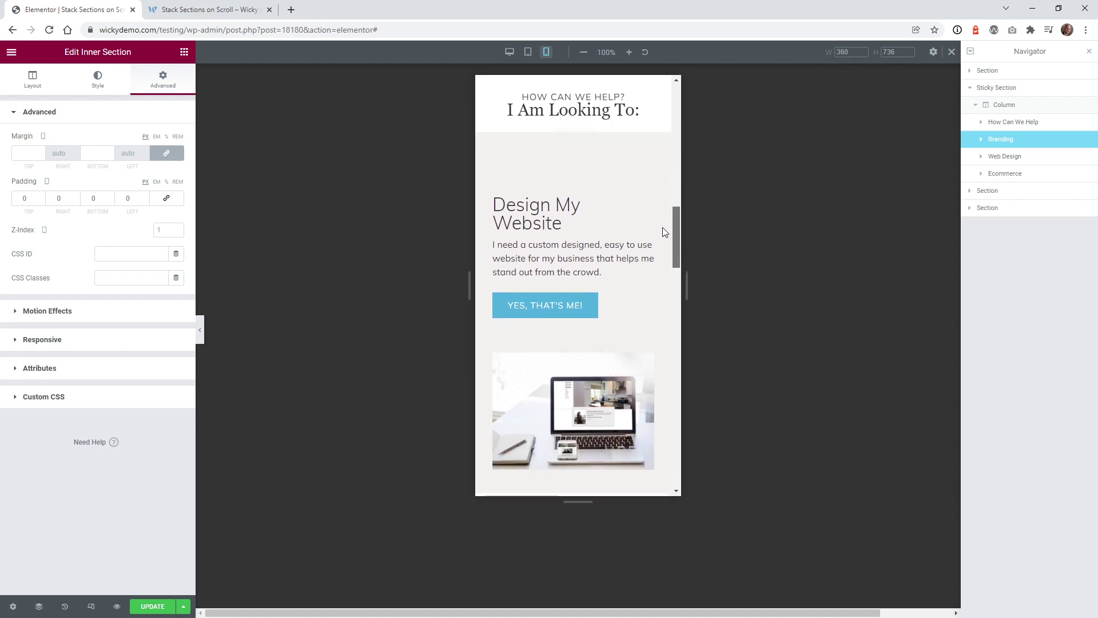
left_click(559, 151)
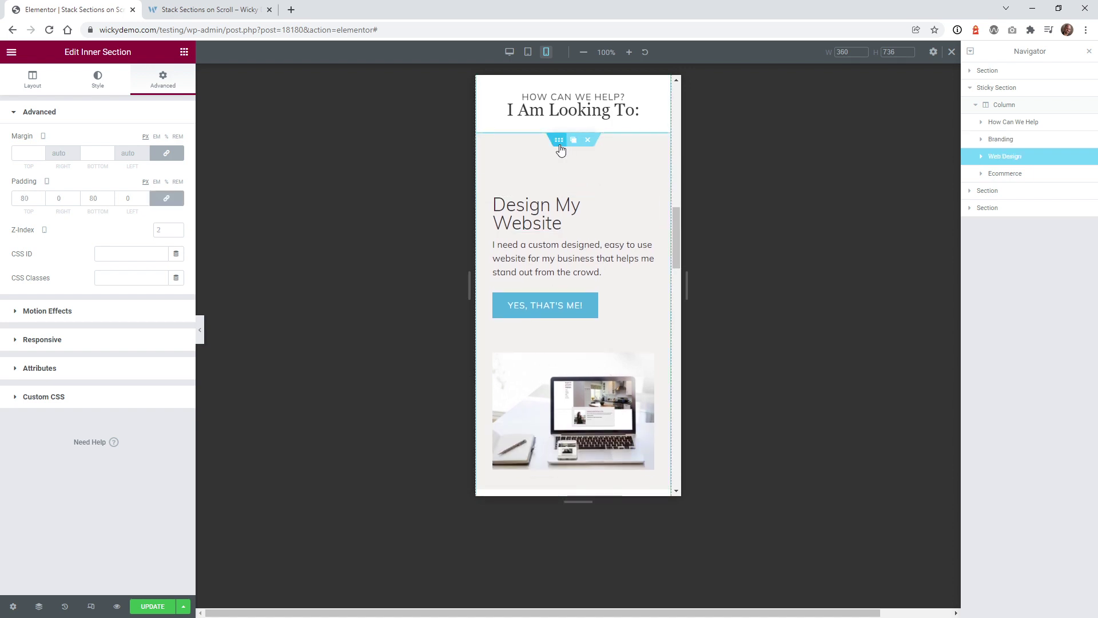
left_click(168, 200)
left_click(24, 197)
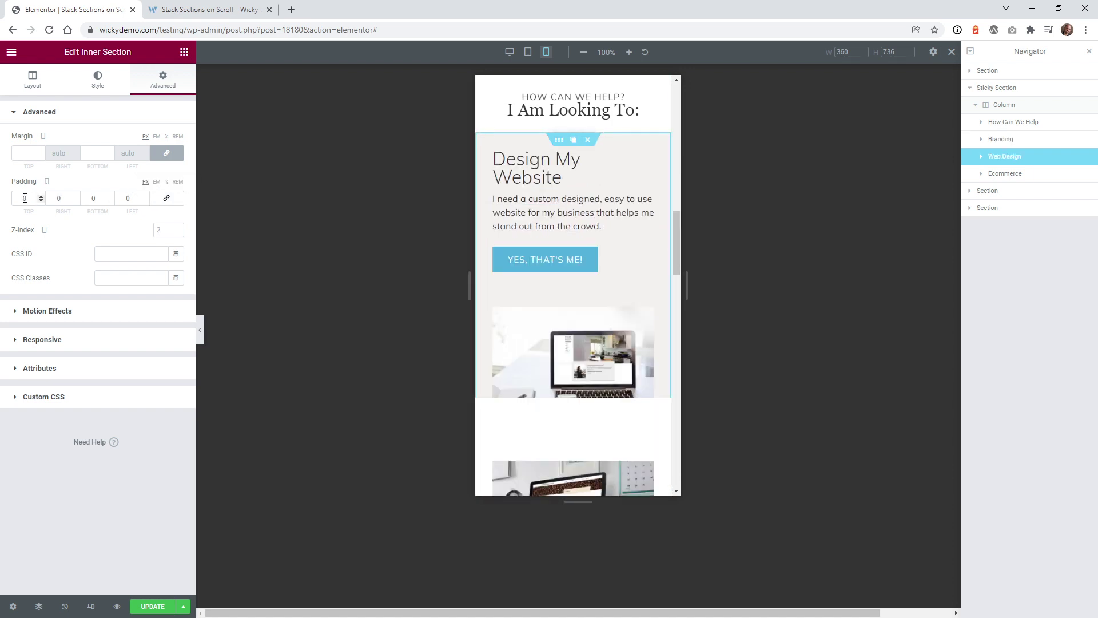
Set the Web Design inner section's top mobile padding to 20 px and reverse its columns on mobile.
type("20")
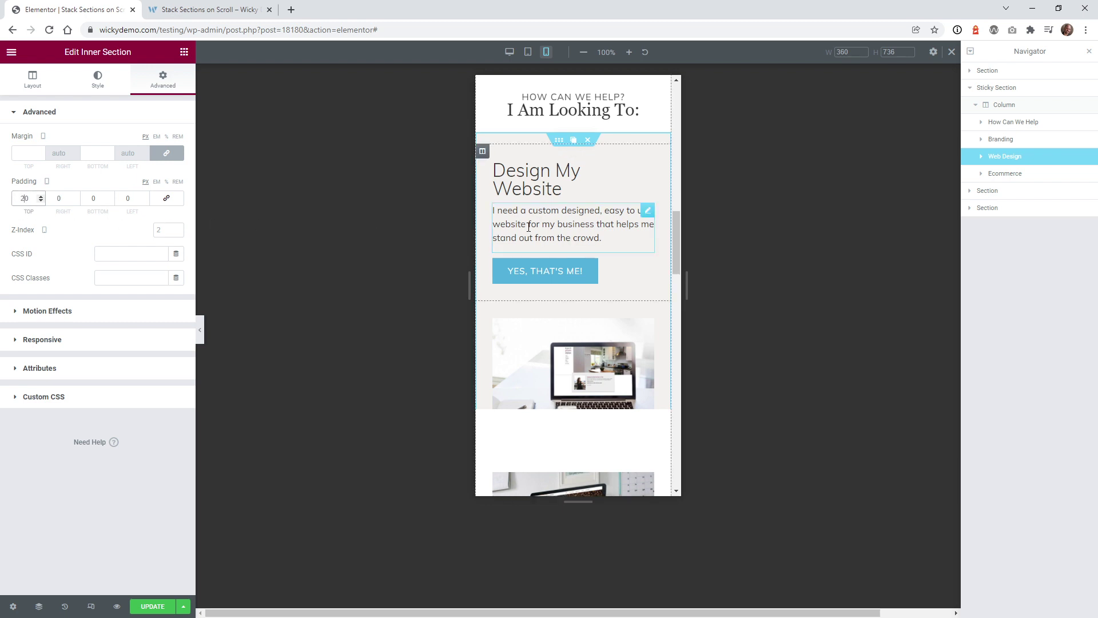
mouse_move(673, 243)
left_mouse_down()
mouse_move(665, 184)
mouse_move(674, 247)
mouse_move(667, 228)
left_mouse_up()
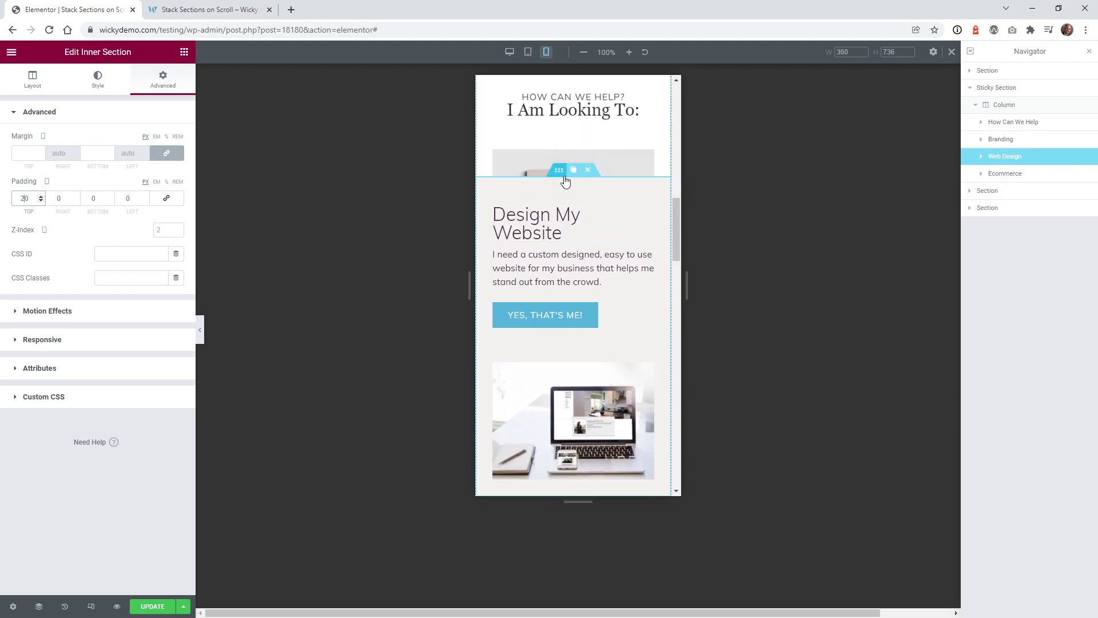
left_click(61, 340)
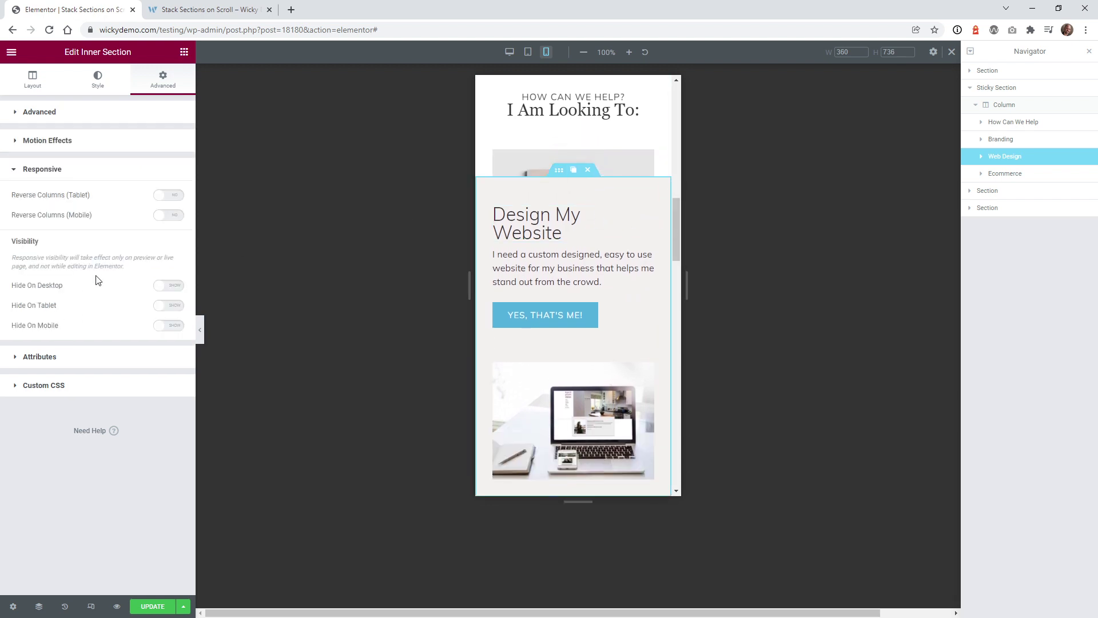
left_click(175, 218)
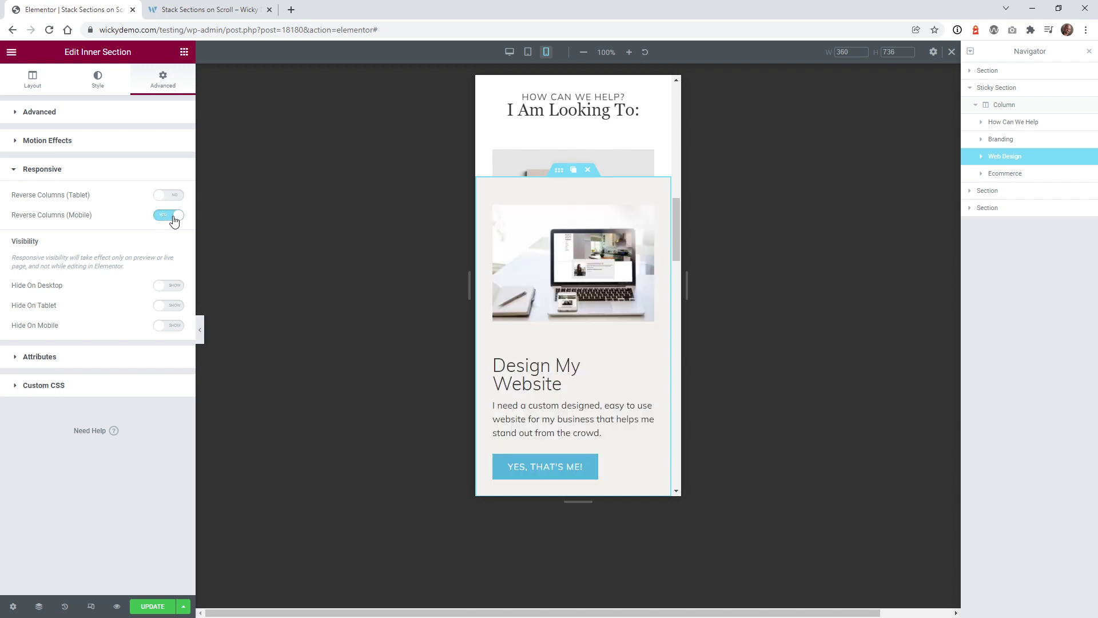
Set the Ecommerce inner section's mobile padding to 20 px on top and 0 on the other sides.
left_click_drag(677, 215, 657, 272)
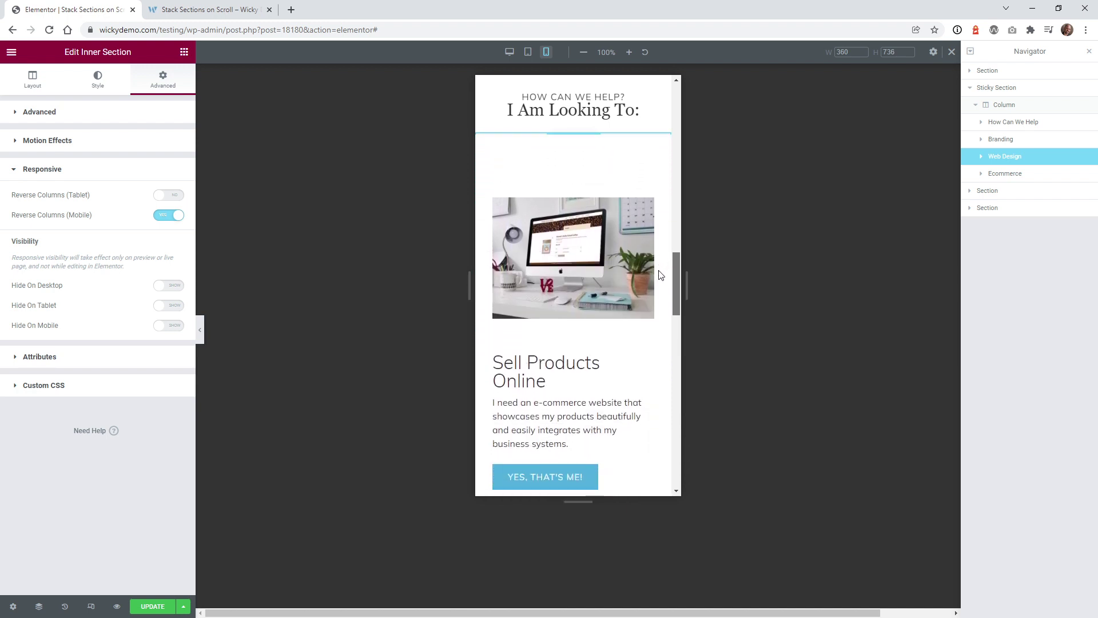
left_click(558, 131)
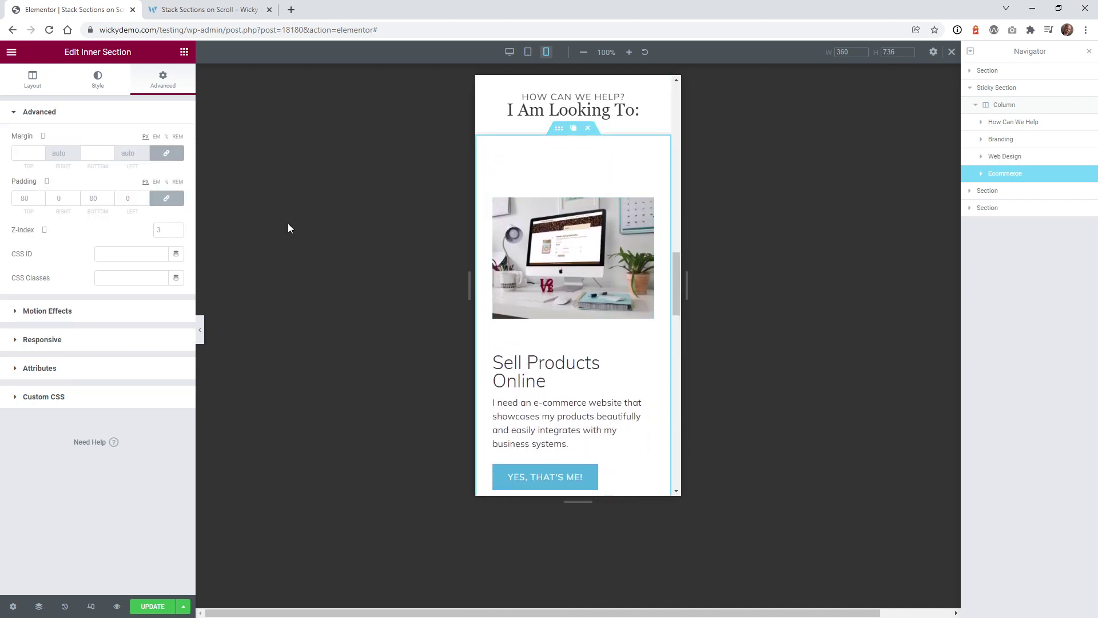
left_click(166, 198)
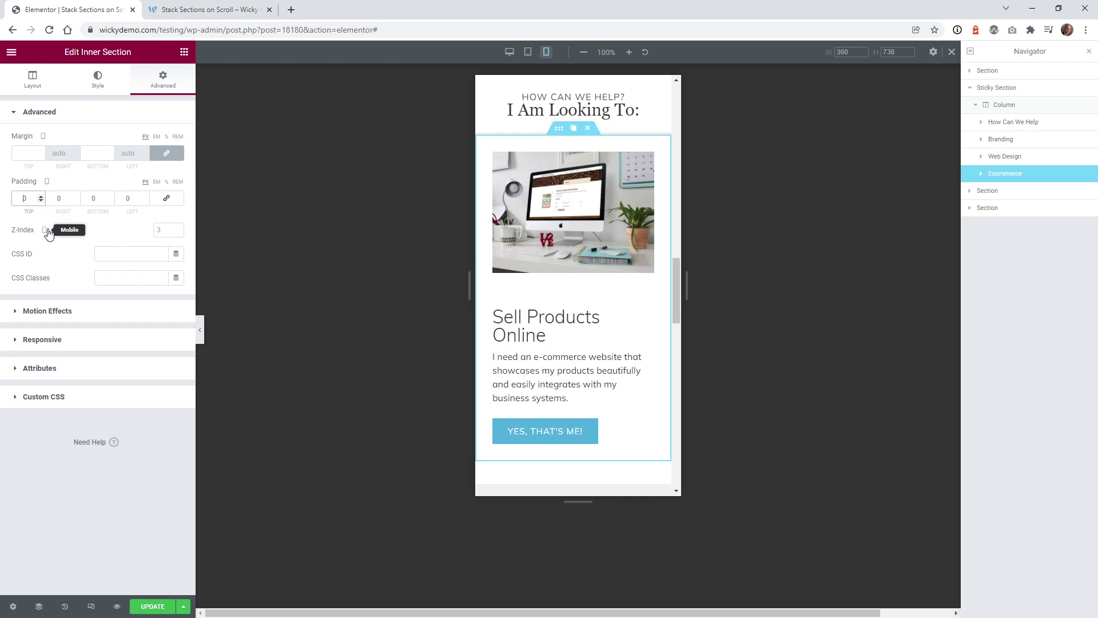
type("2")
Remove Mobile from the Sticky On devices of the How Can We Help inner section.
left_click_drag(676, 287, 682, 207)
left_click_drag(672, 227, 680, 186)
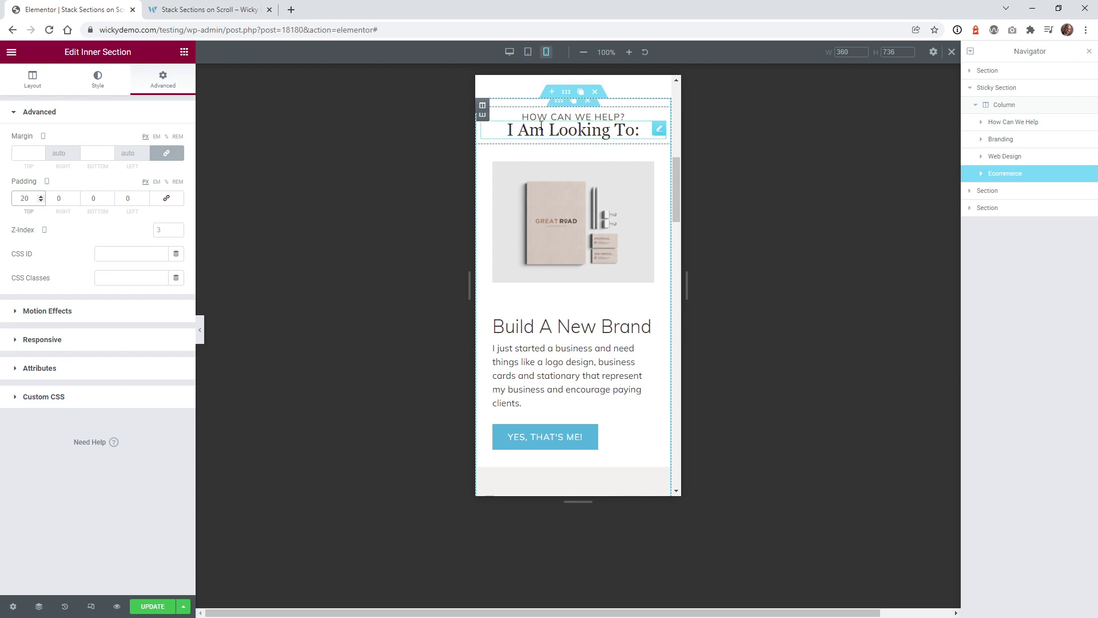
left_click(560, 106)
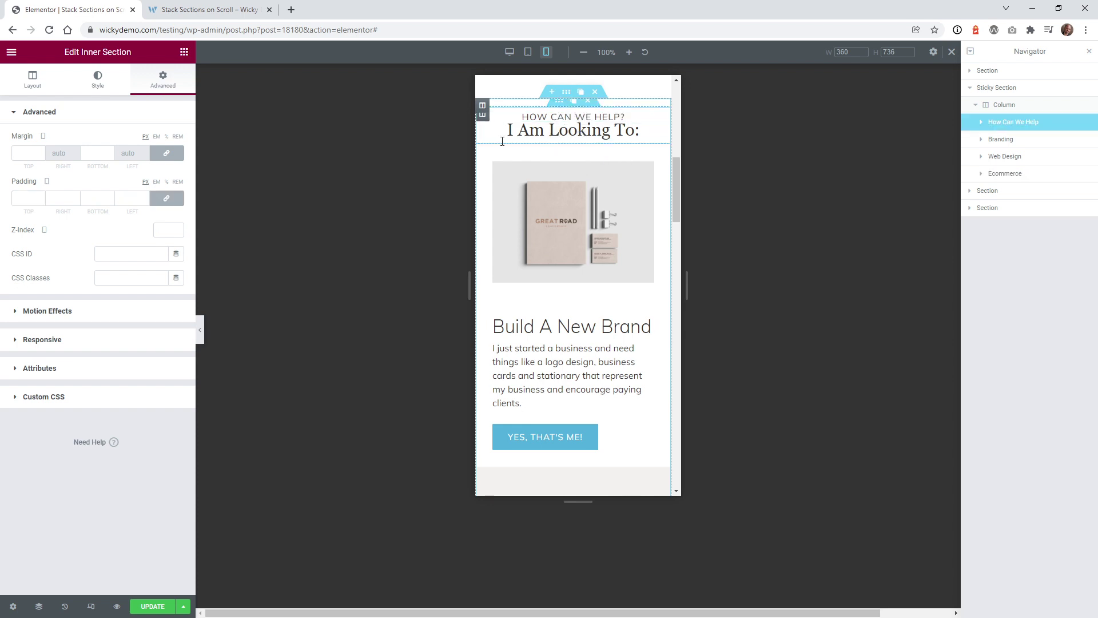
left_click(73, 310)
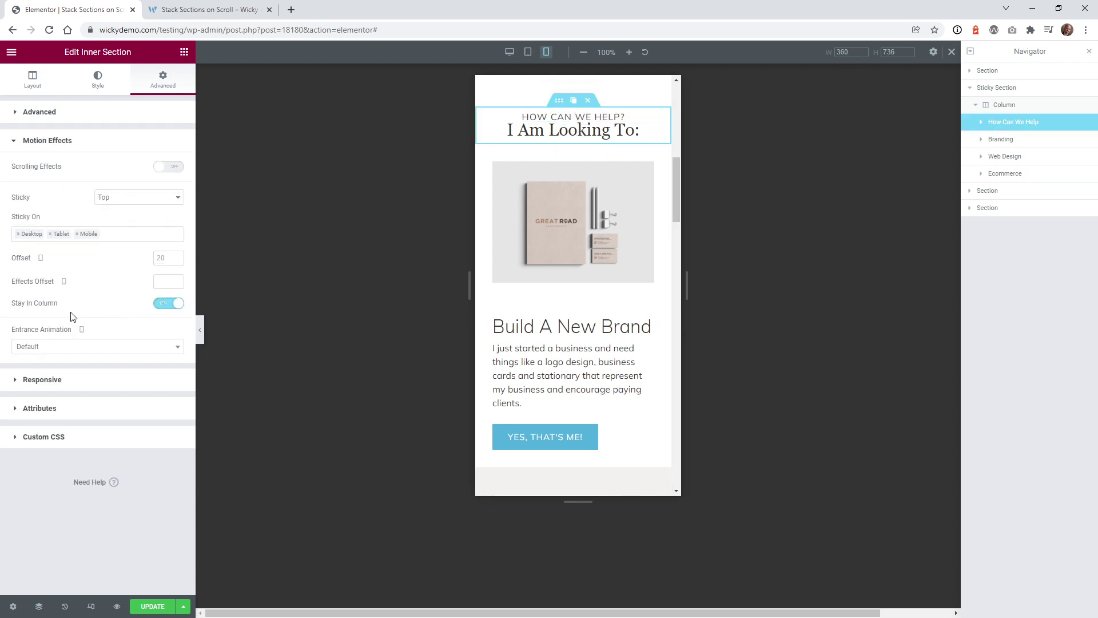
left_click(76, 234)
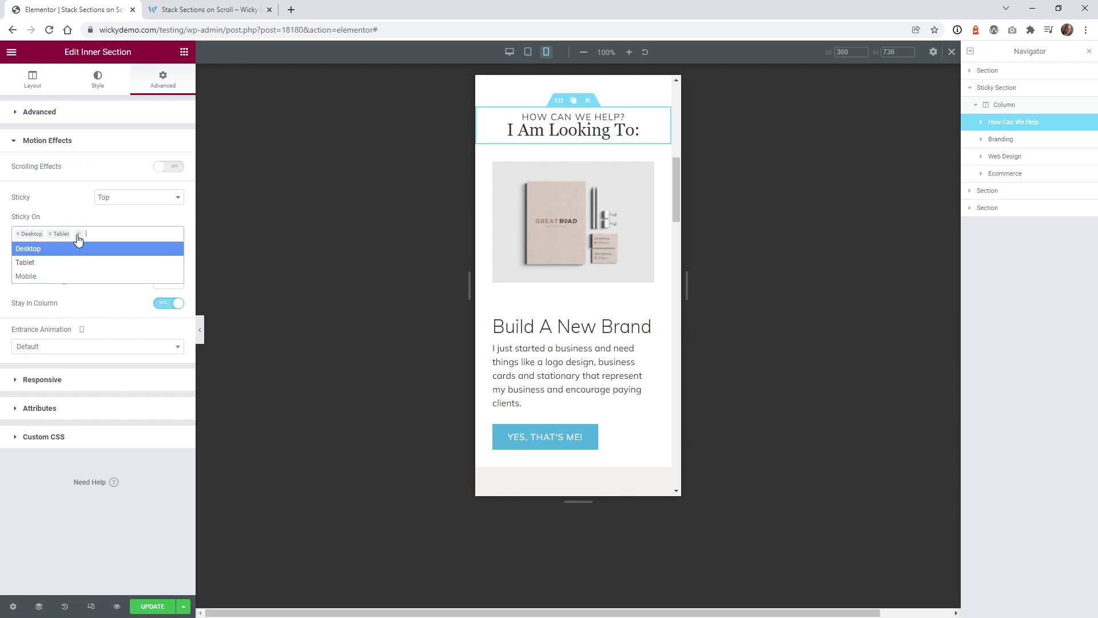
Remove Mobile from the Sticky On devices of the Branding inner section.
mouse_move(675, 176)
left_mouse_down()
mouse_move(672, 165)
mouse_move(668, 183)
left_mouse_up()
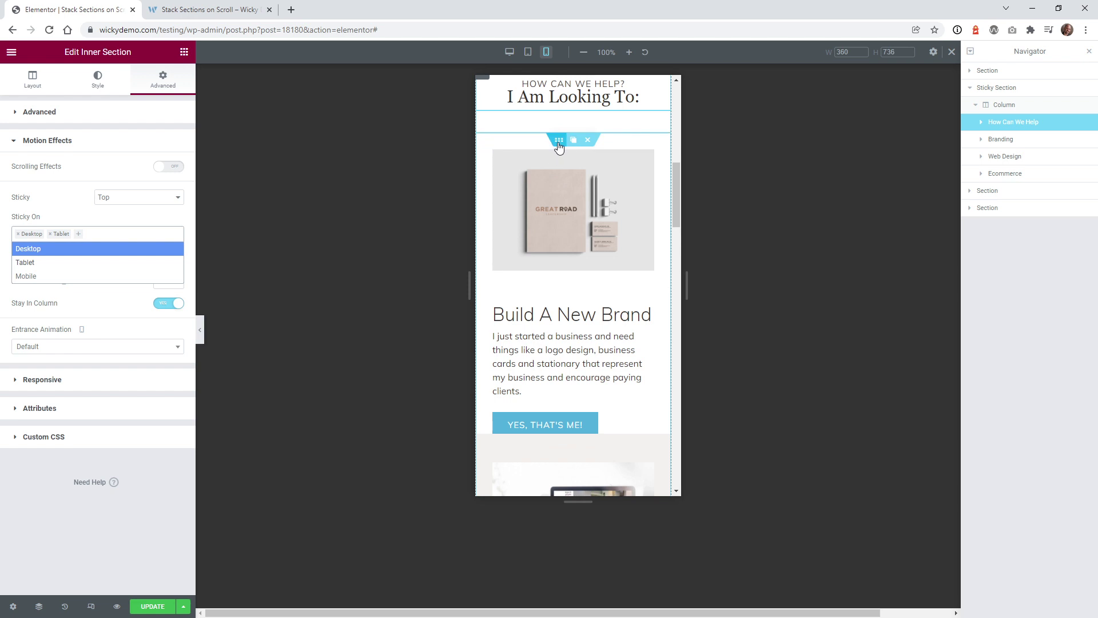
left_click(559, 140)
left_click(119, 313)
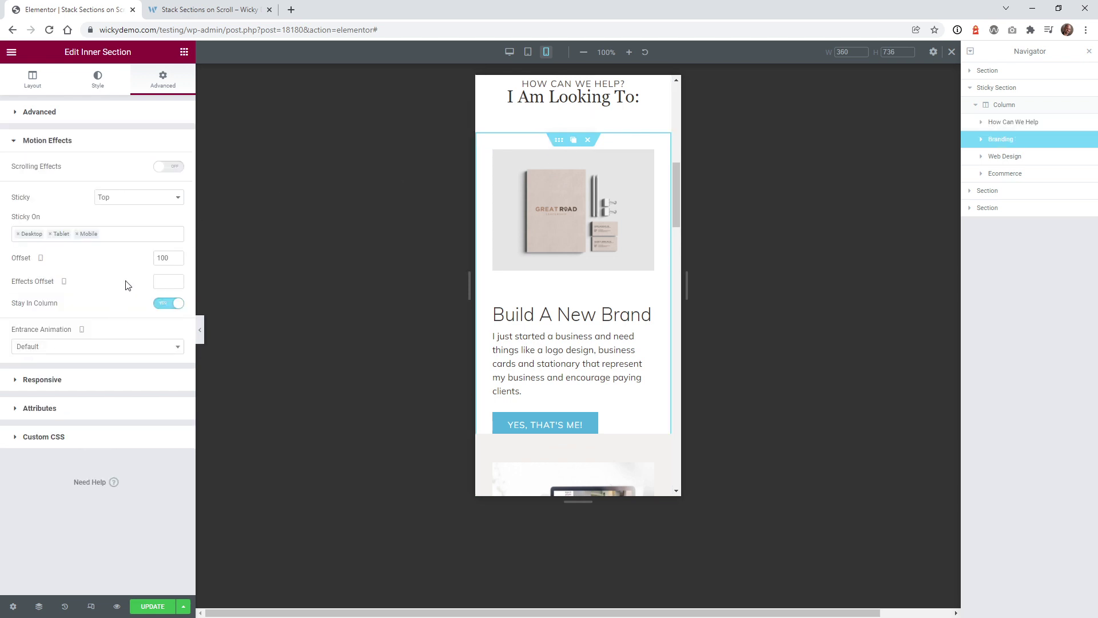
left_click(78, 234)
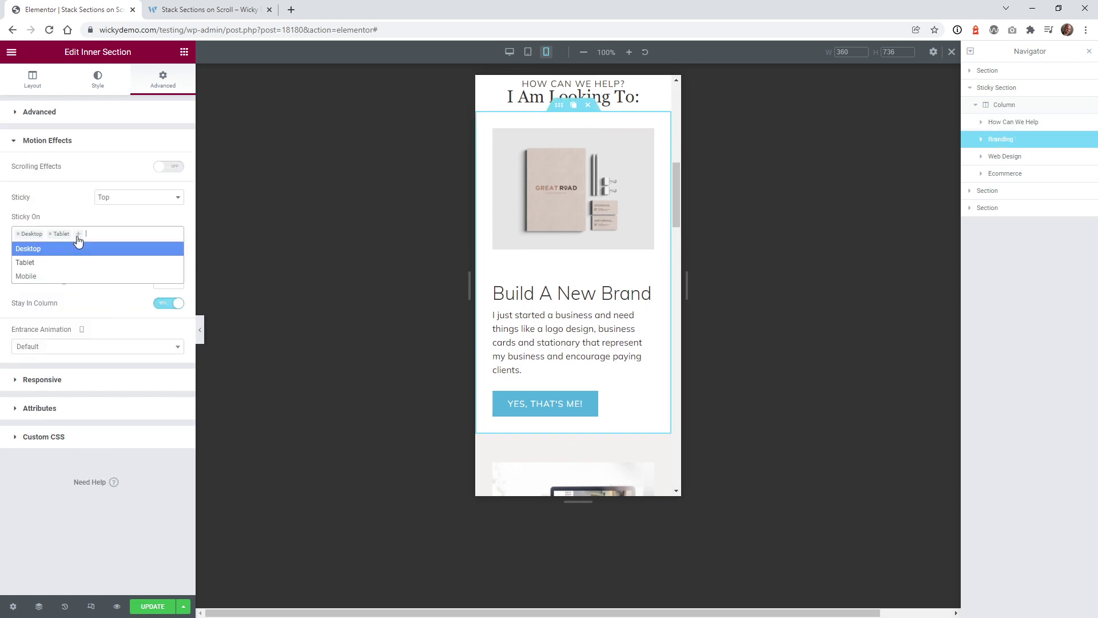
Remove Mobile from the Sticky On devices of the Web Design inner section.
left_click(1013, 166)
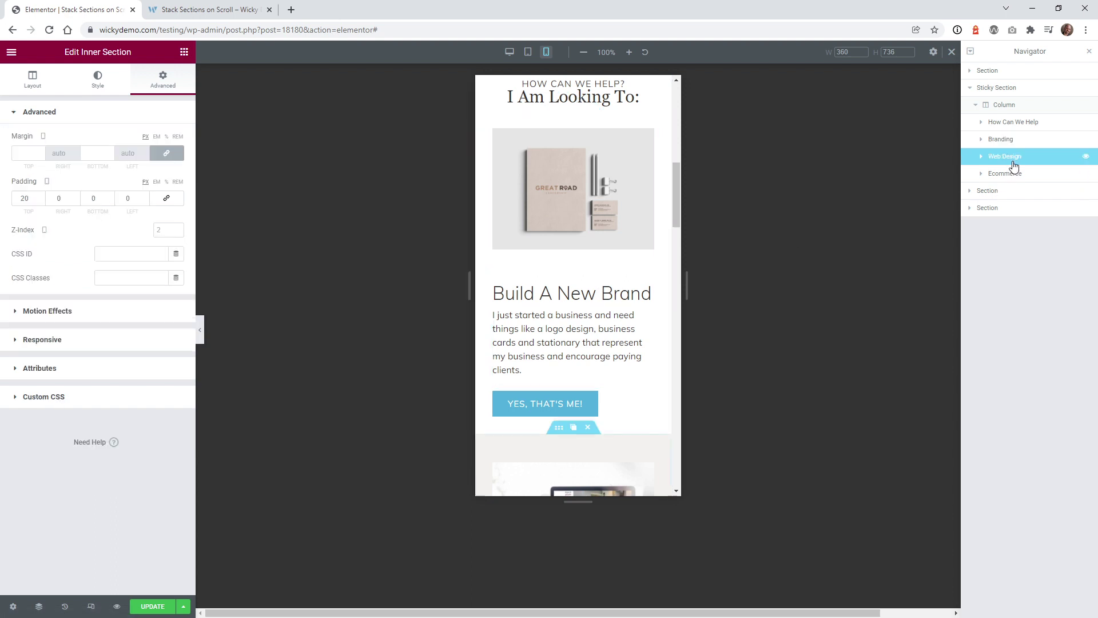
left_click(98, 309)
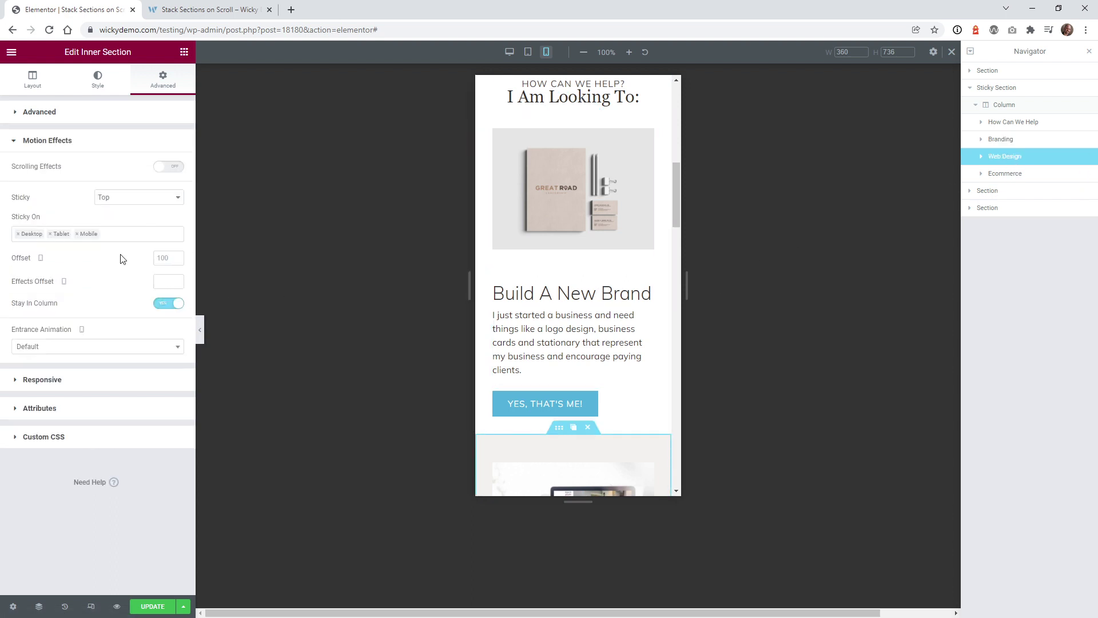
left_click(79, 240)
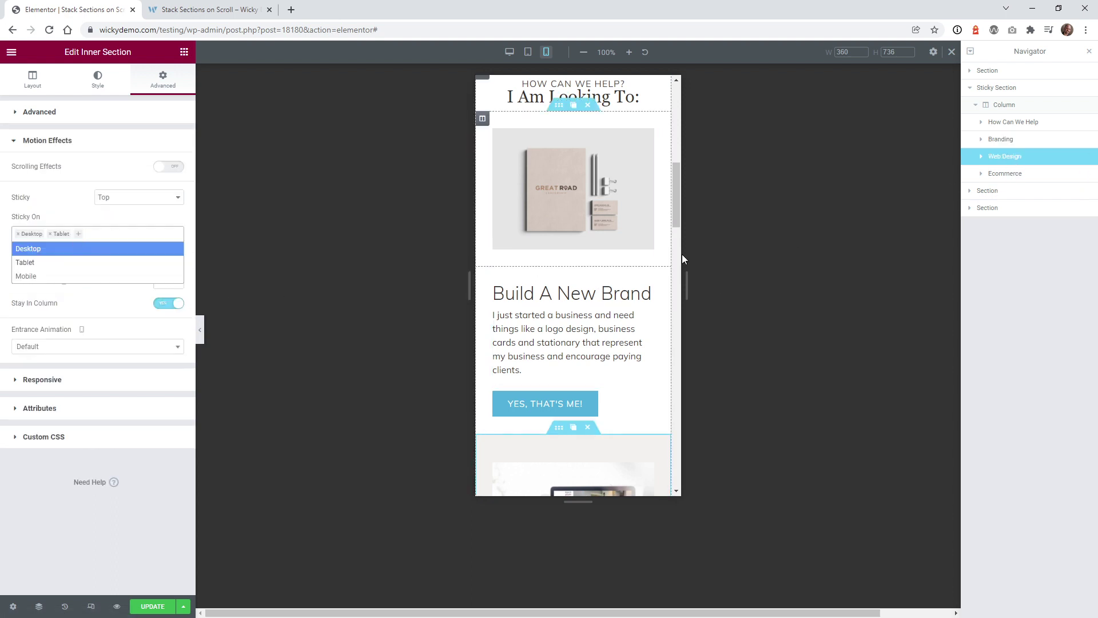
Remove Mobile from the Ecommerce inner section's Sticky On devices and review the mobile preview up to the hero photo.
left_click(1018, 175)
left_click(98, 312)
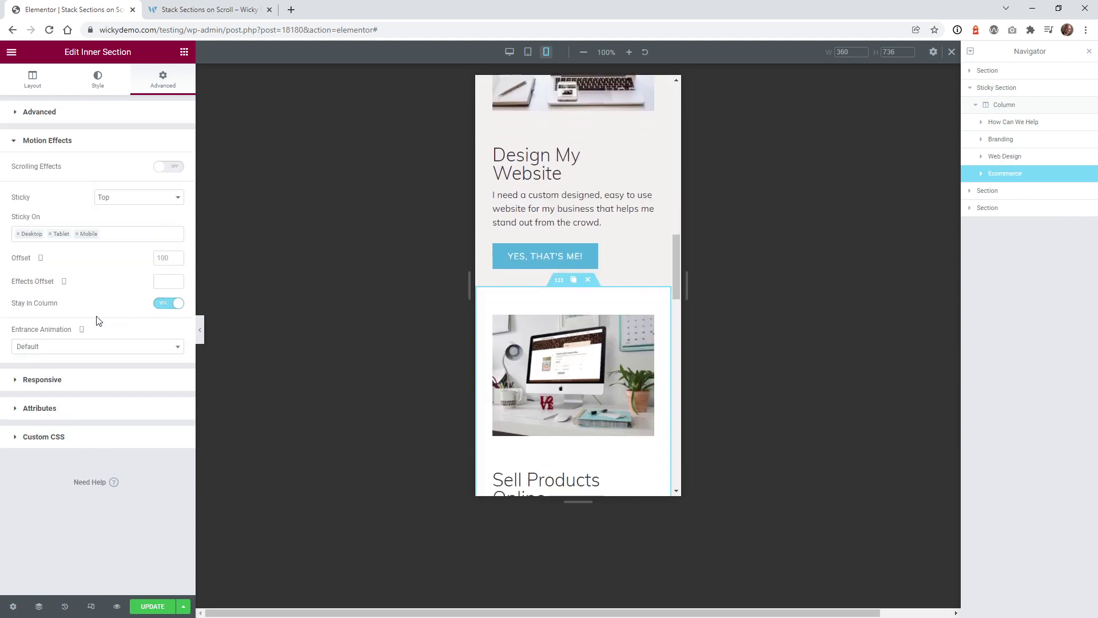
left_click(78, 235)
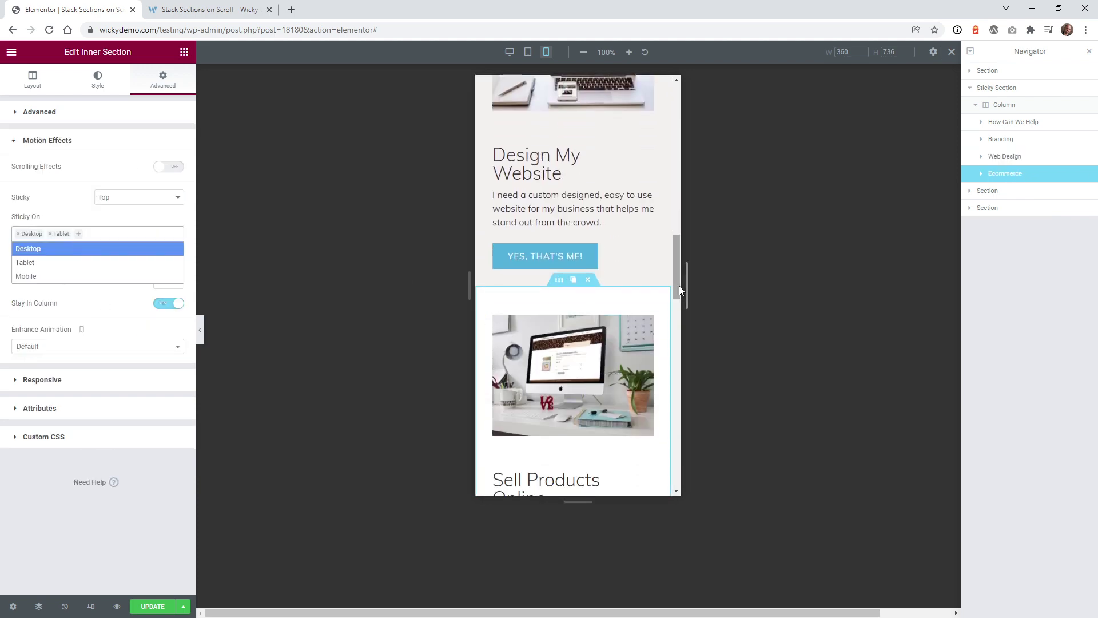
left_click_drag(678, 286, 684, 191)
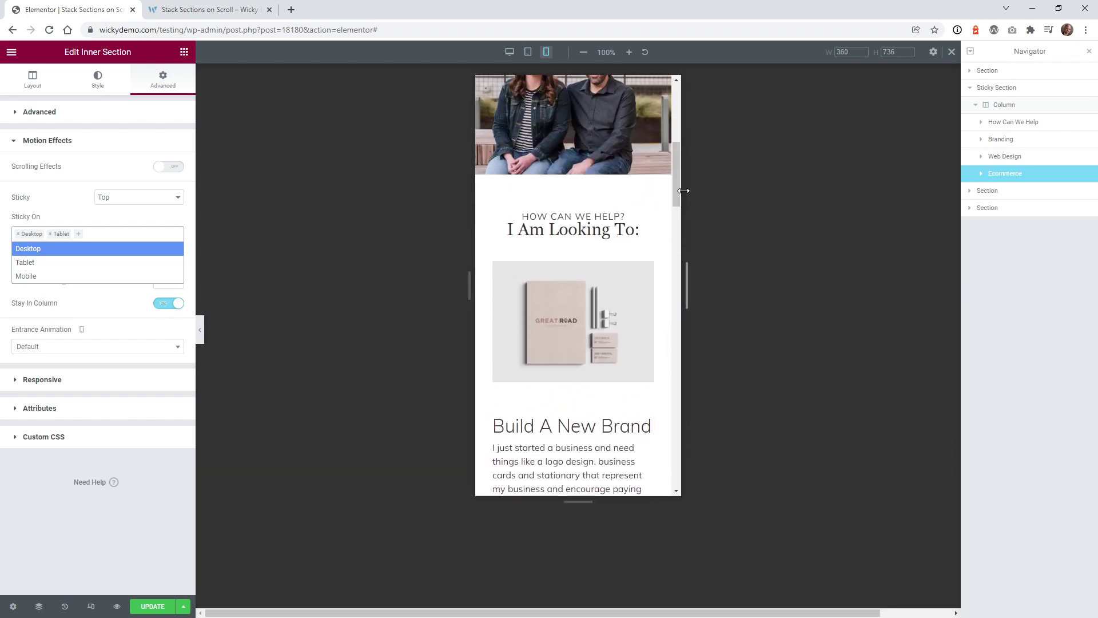